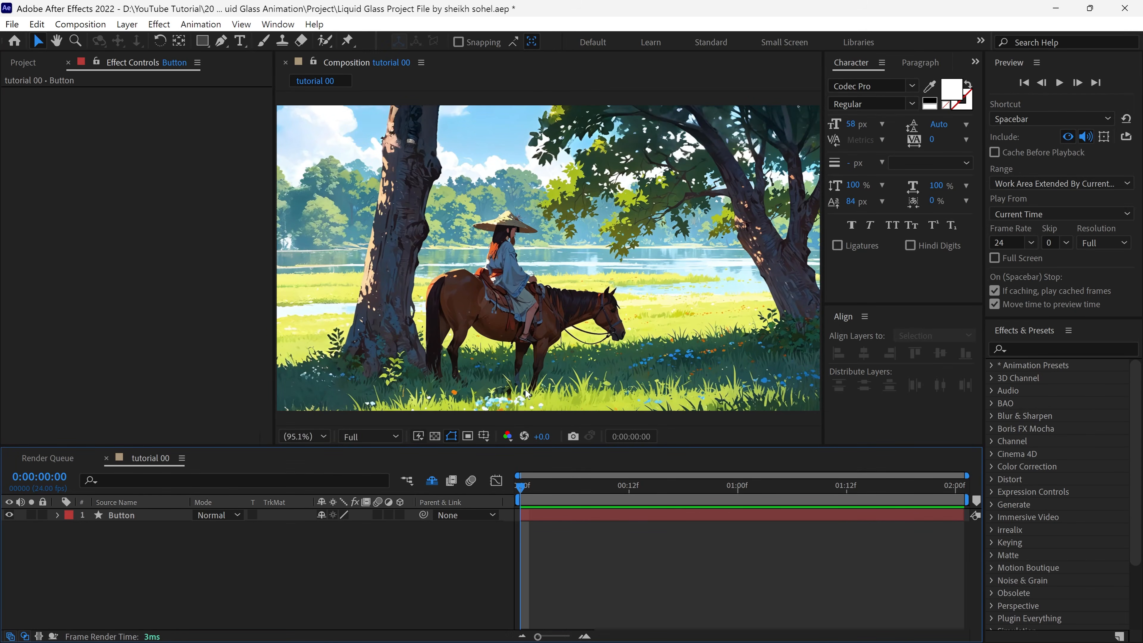
Step: Preview the button animation from the start and examine the Button layer's keyframes, leaving the playhead at 0:00:00:22
drag(520, 491, 512, 514)
key(space)
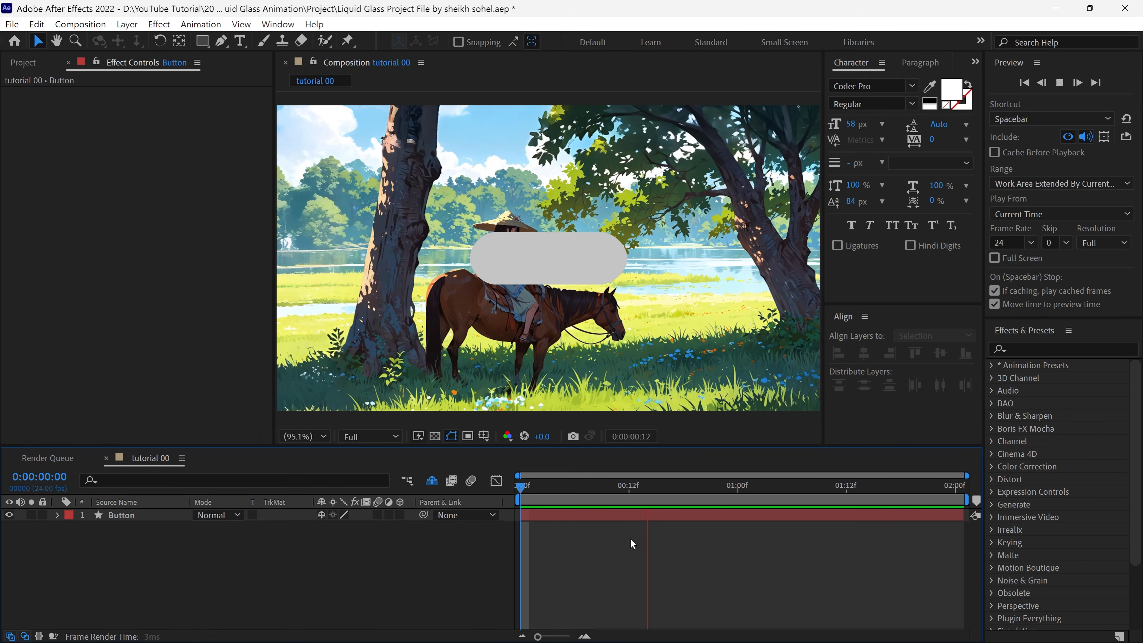
key(space)
click(580, 516)
key(u)
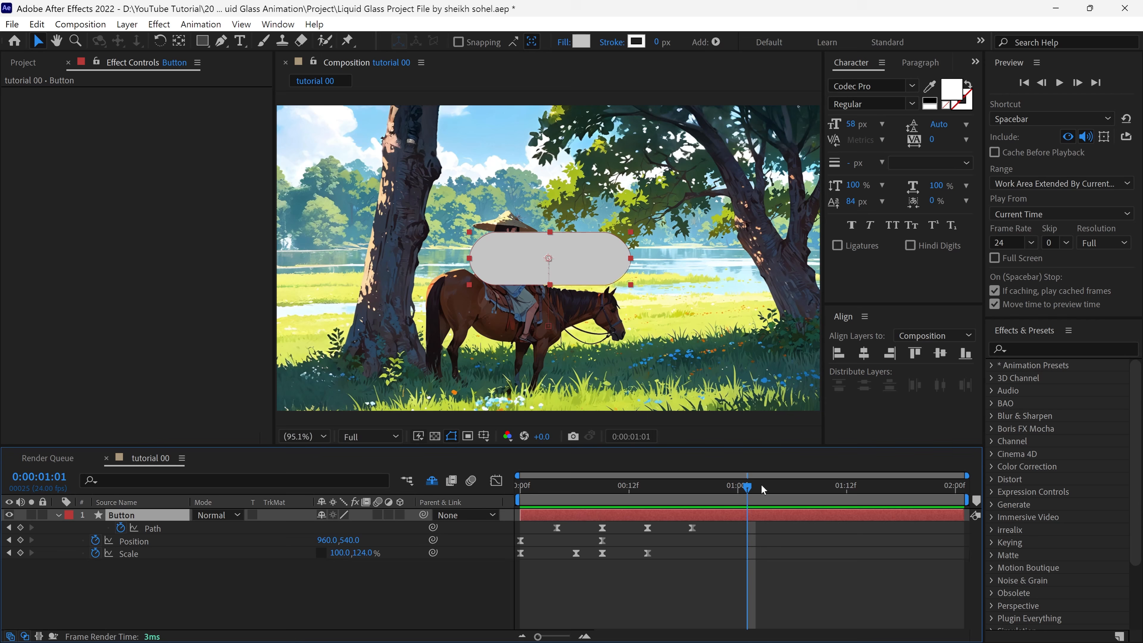
drag(763, 488, 720, 508)
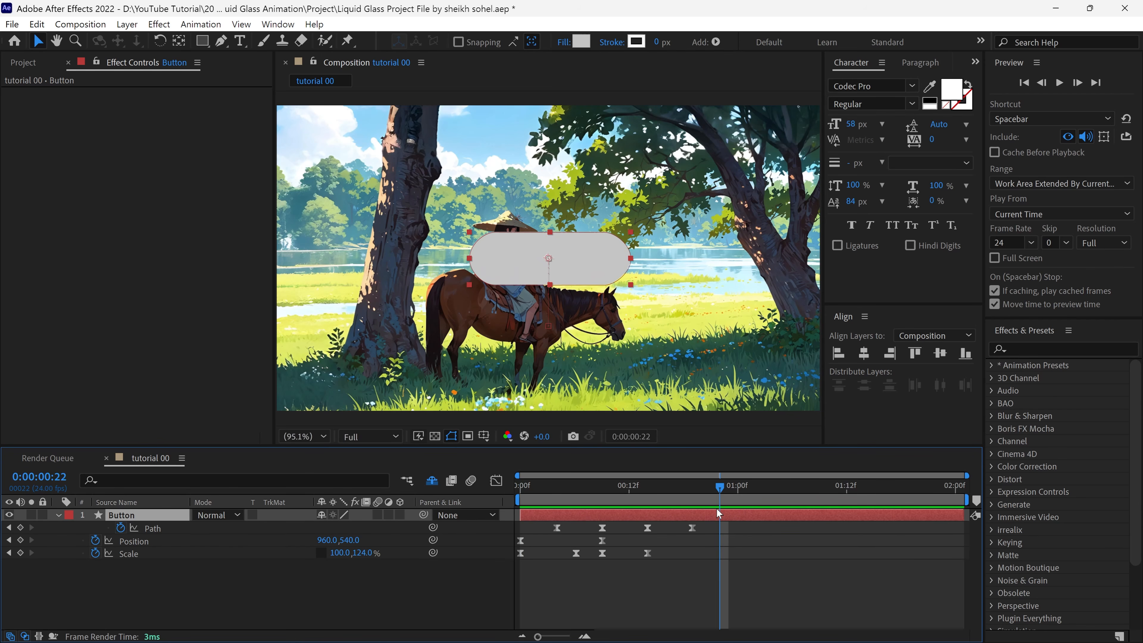
click(58, 516)
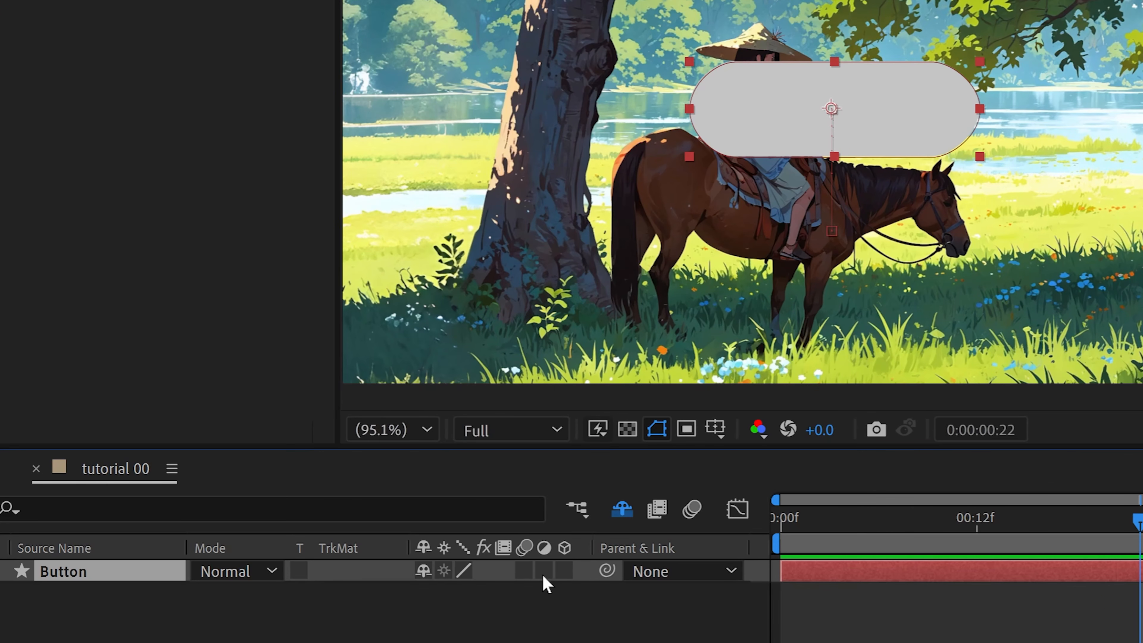
Step: Turn the Button layer into an adjustment layer and apply the Fast Box Blur effect to it
click(543, 571)
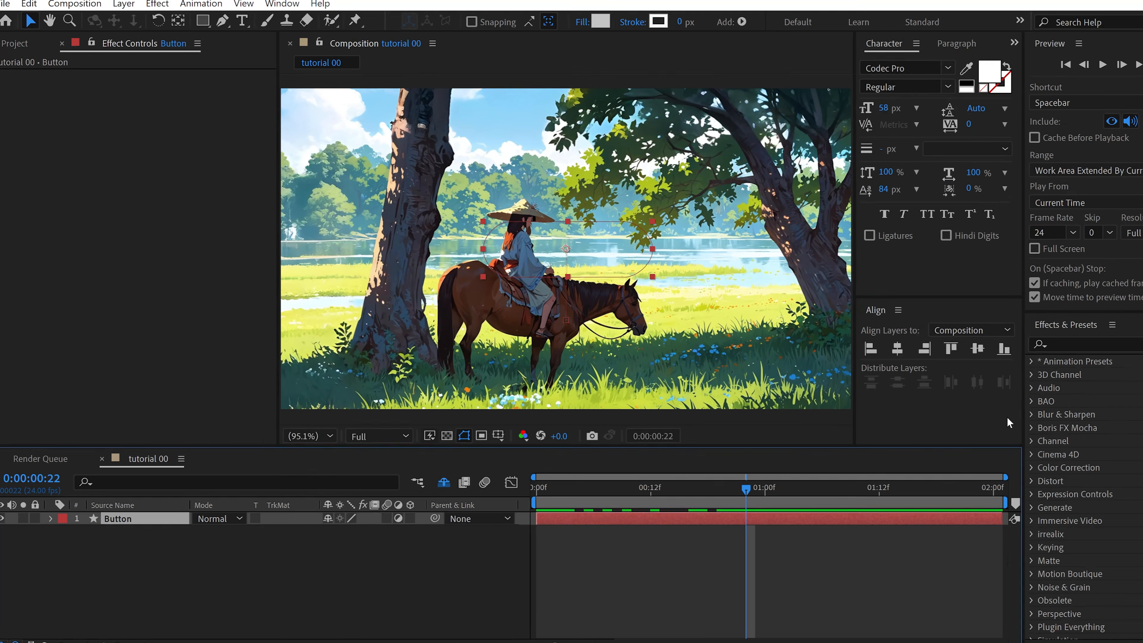
click(1068, 345)
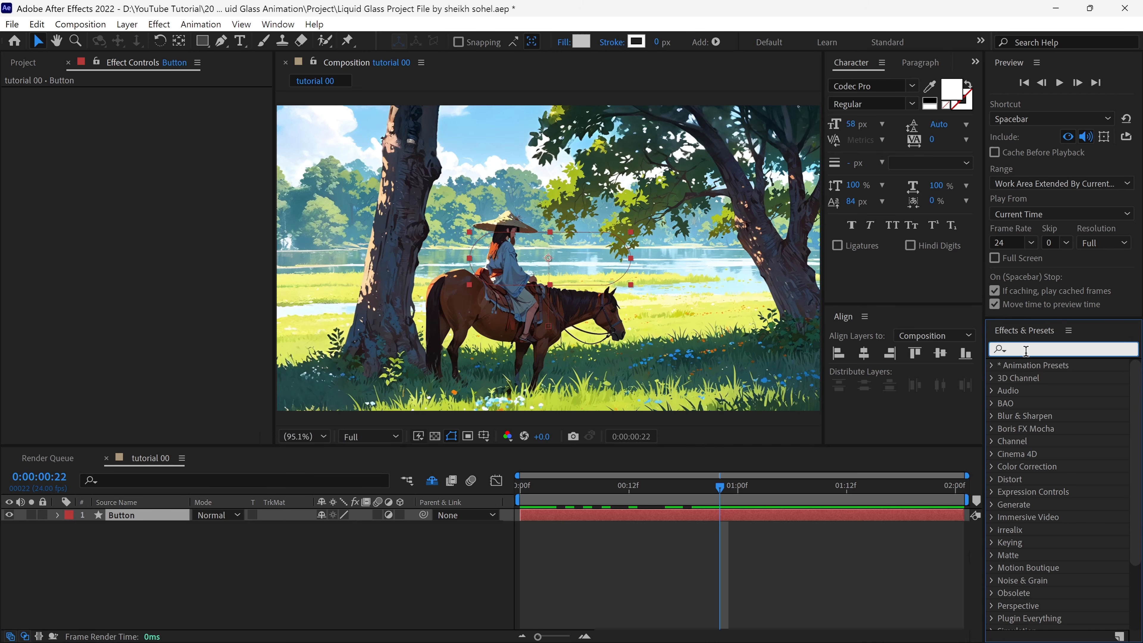
text(f)
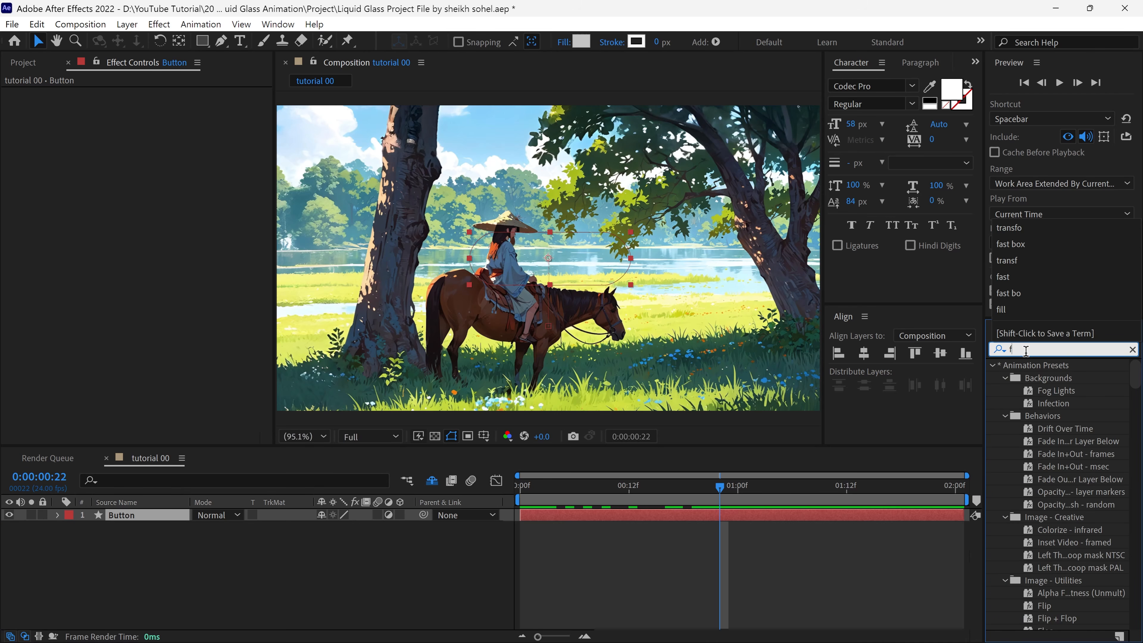
text(ast box)
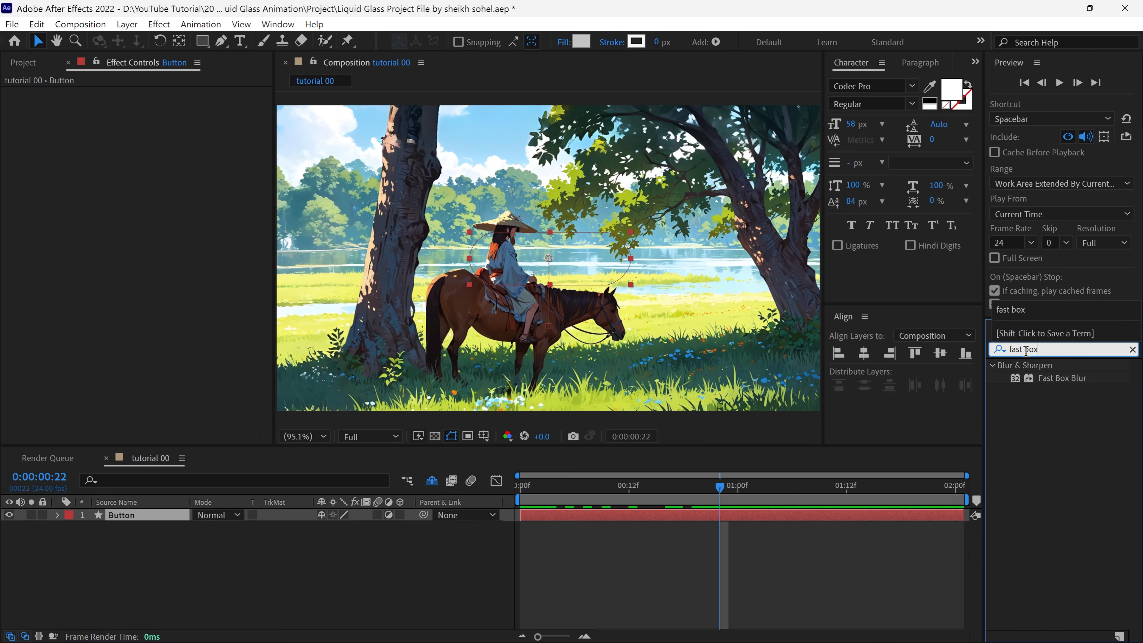
drag(1058, 379, 595, 265)
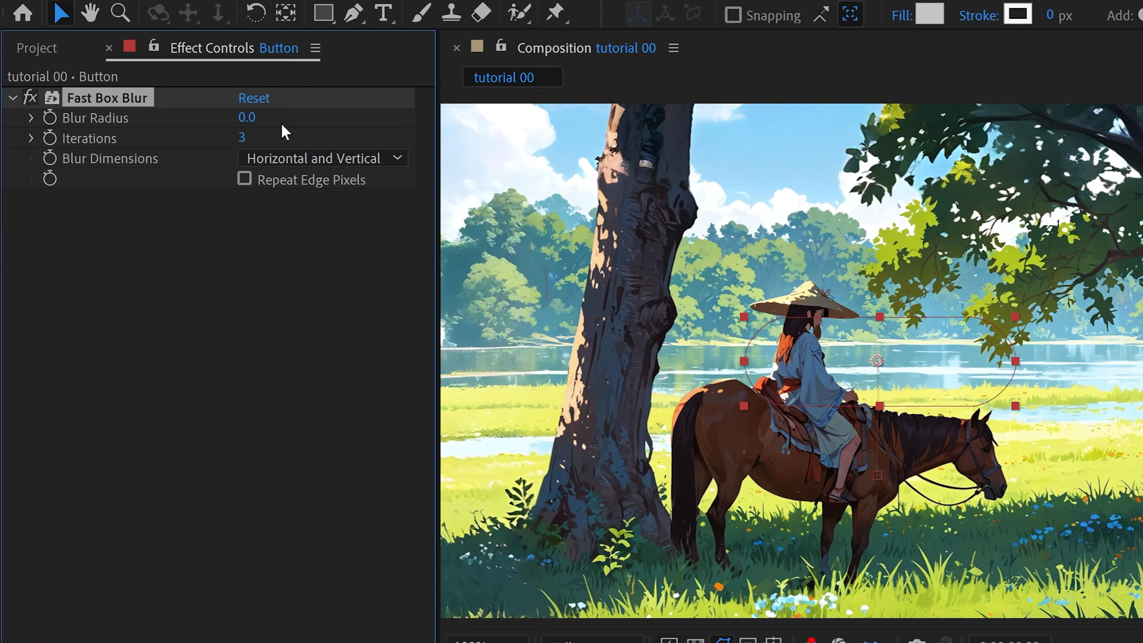
Step: Set the Fast Box Blur's Blur Radius to 1.5 on the Button layer
mouse_move(250, 117)
mouse_down()
mouse_move(275, 116)
mouse_move(262, 121)
mouse_up()
scroll(644, 312, up, 1)
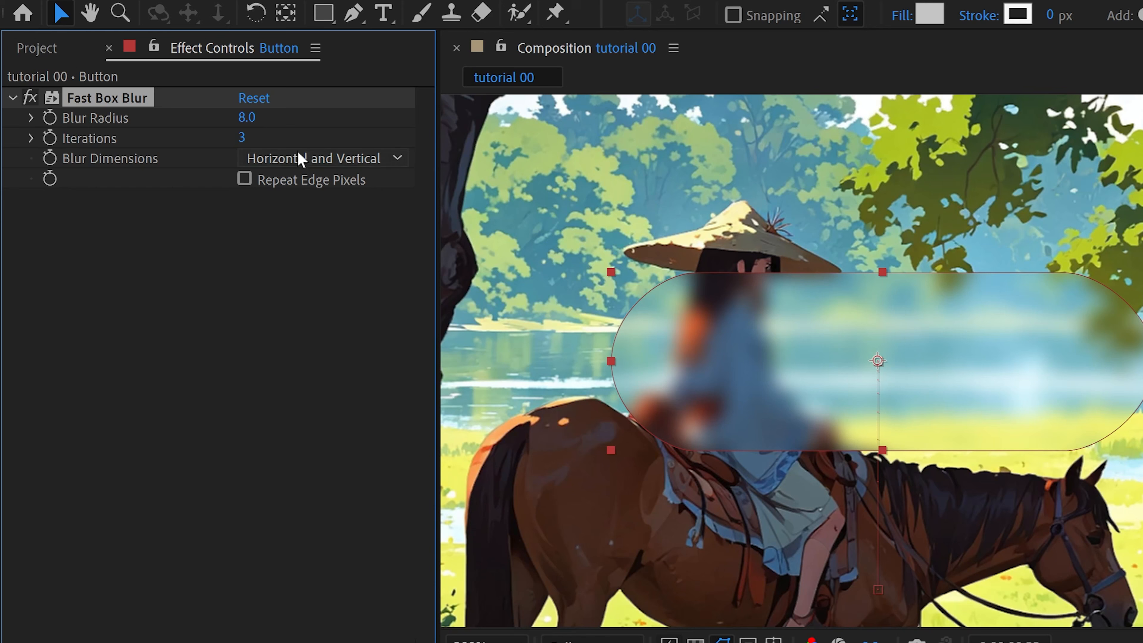
click(251, 115)
text(1.)
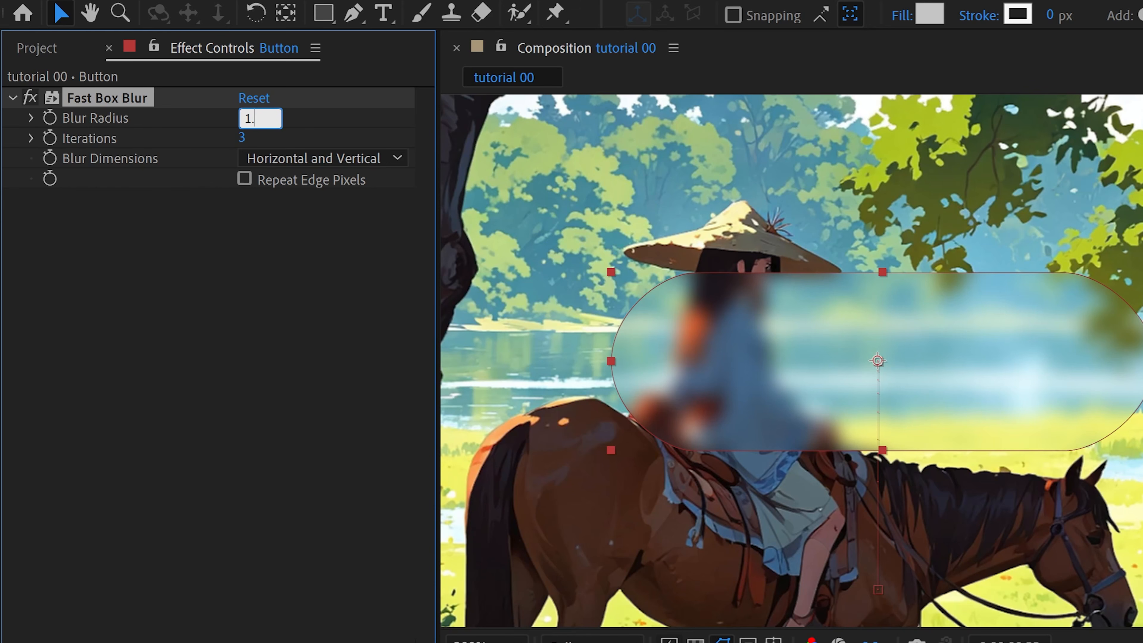
text(5)
key(Return)
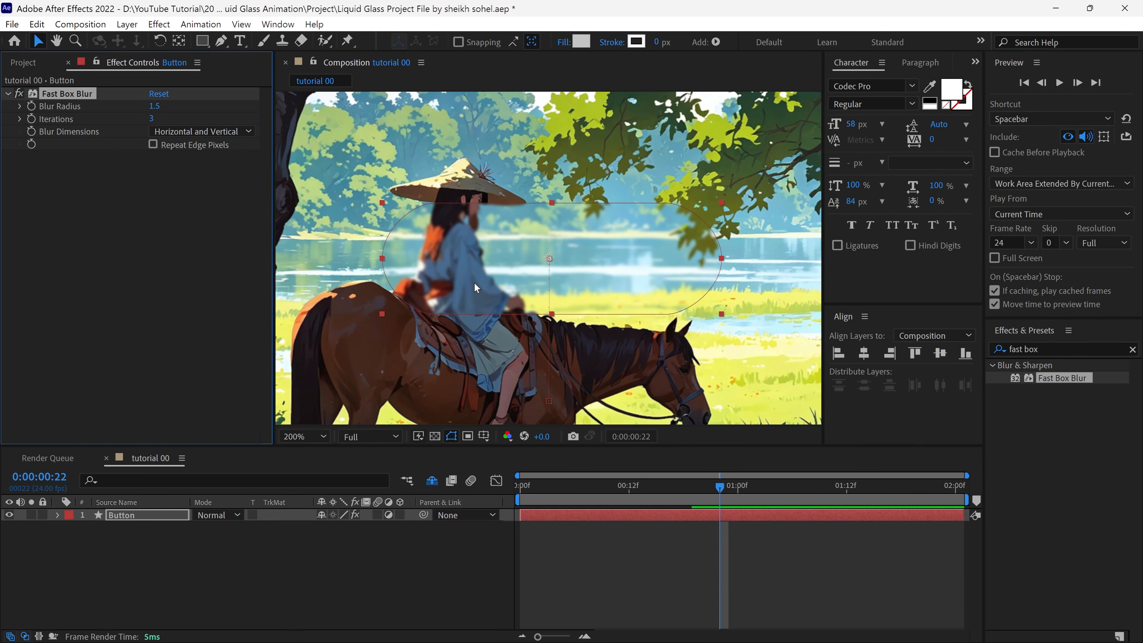
Step: Apply the Transform effect to the Button layer and set its Scale to 108
click(1030, 350)
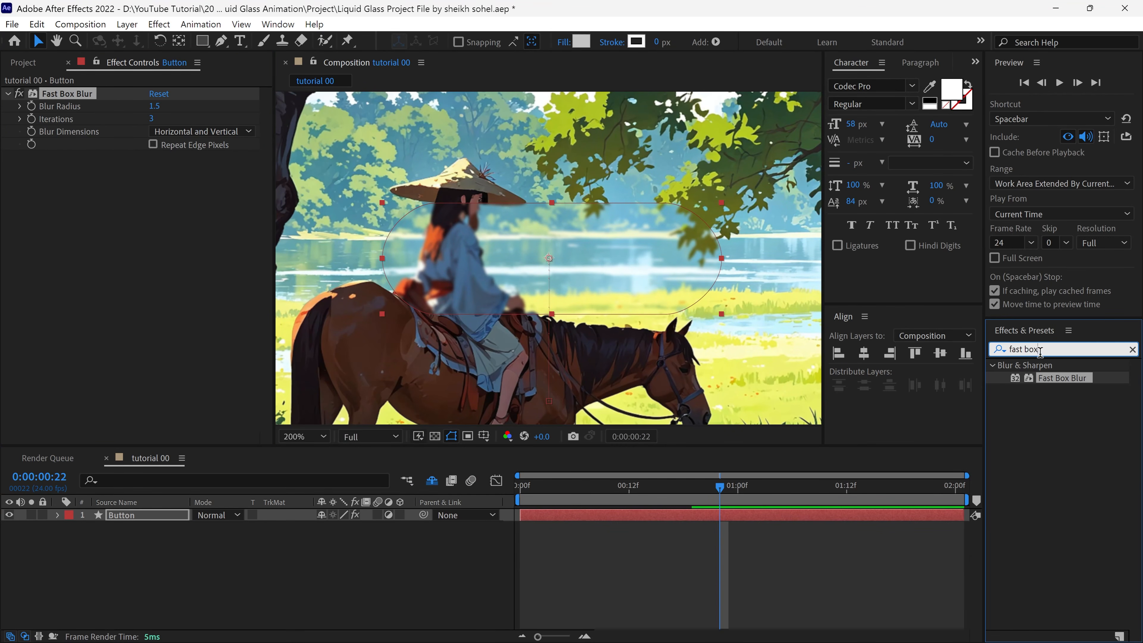
text(transf)
drag(1057, 378, 502, 280)
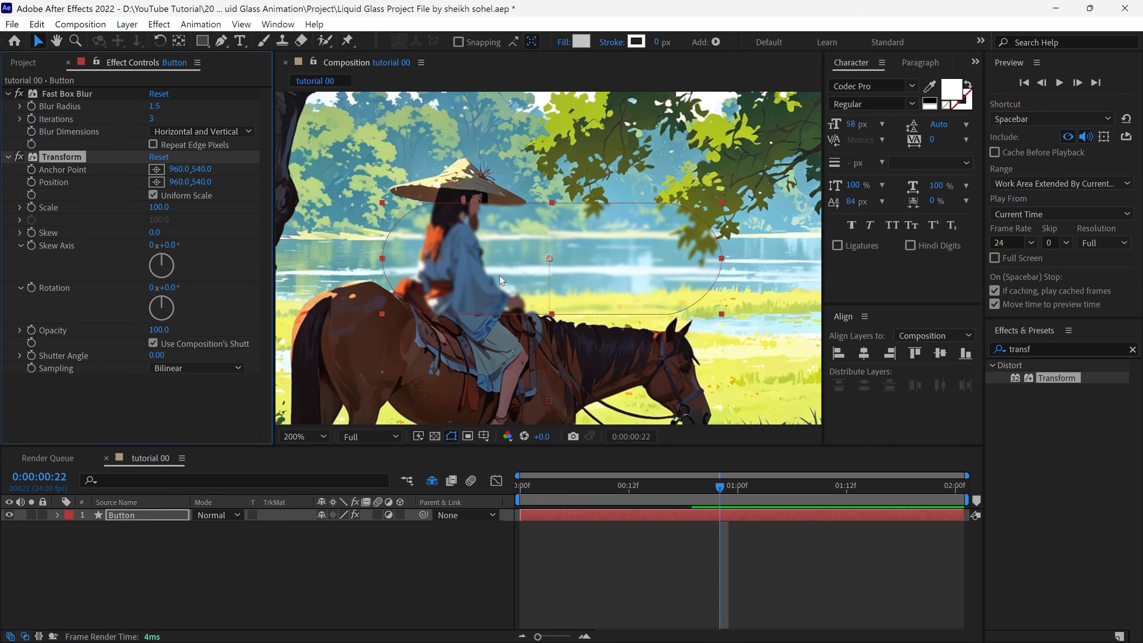
drag(156, 207, 160, 208)
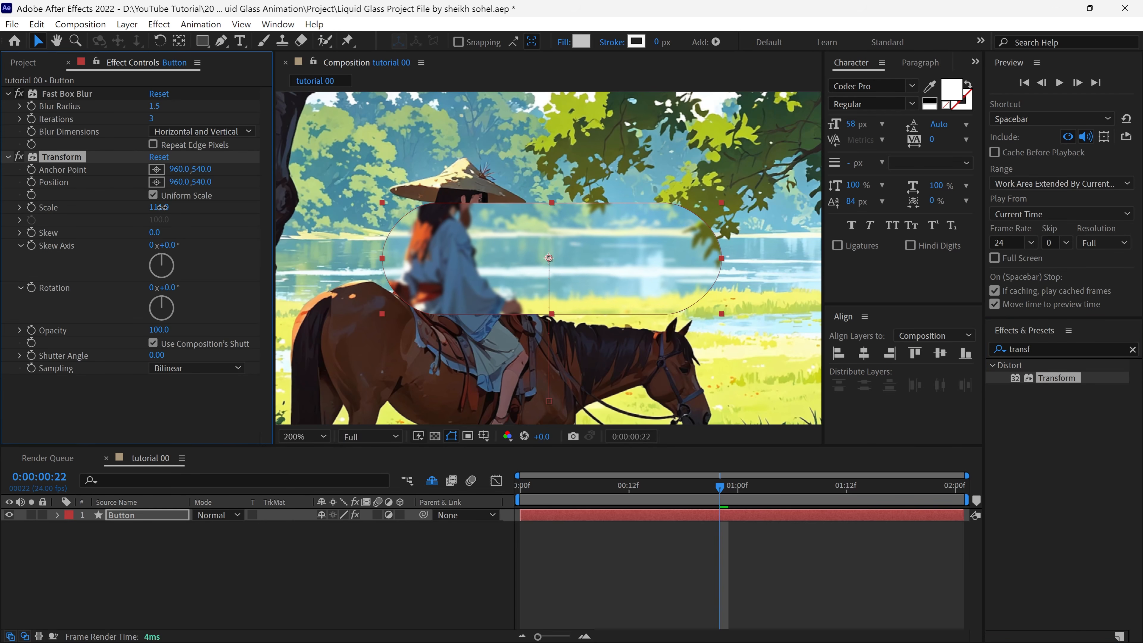
click(159, 208)
text(108)
key(Return)
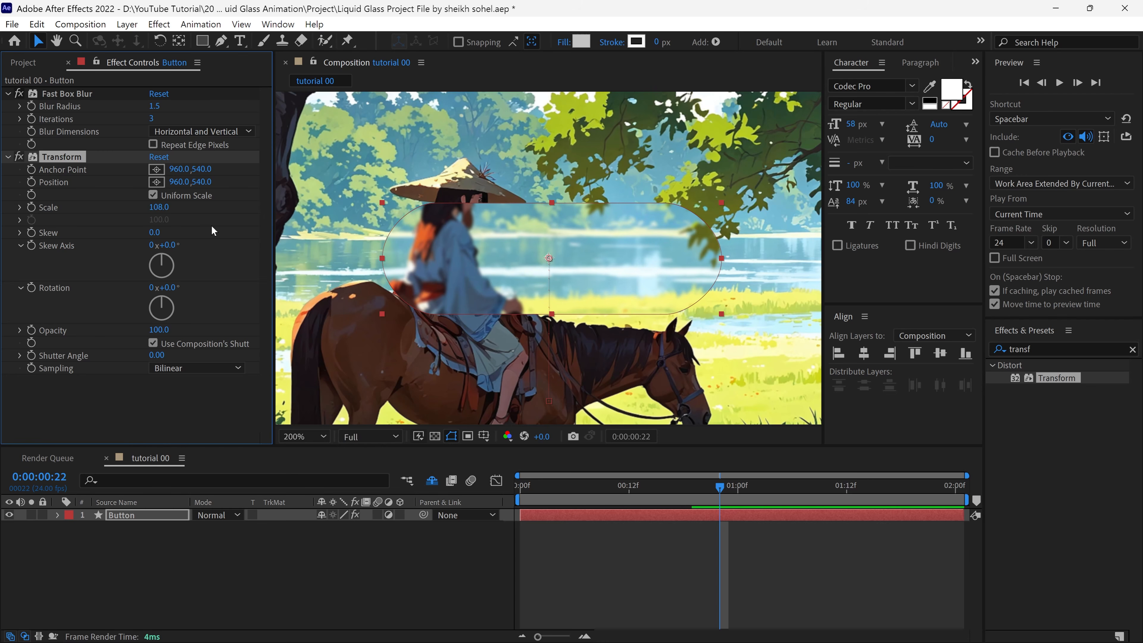
Step: Find the Tint effect and apply it to the Button layer
click(1055, 349)
key(BackSpace)
text(tint)
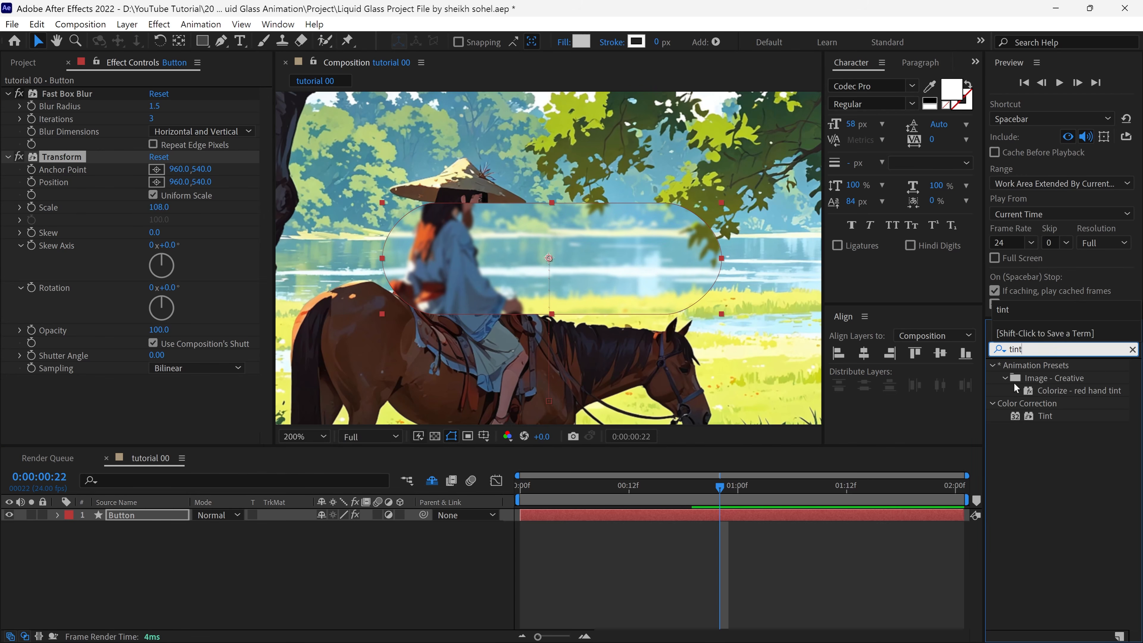
drag(1046, 422, 520, 292)
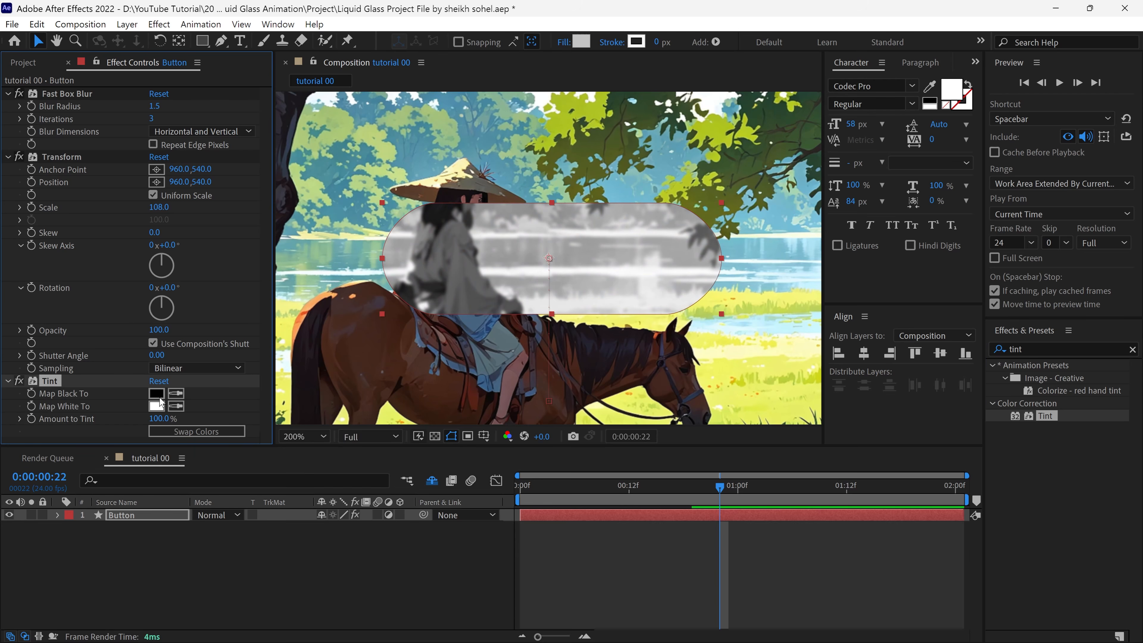
Step: Set the Tint effect's Map Black To colour to white (FFFFFF) and its Amount to Tint to 9%
click(157, 395)
drag(807, 321, 733, 156)
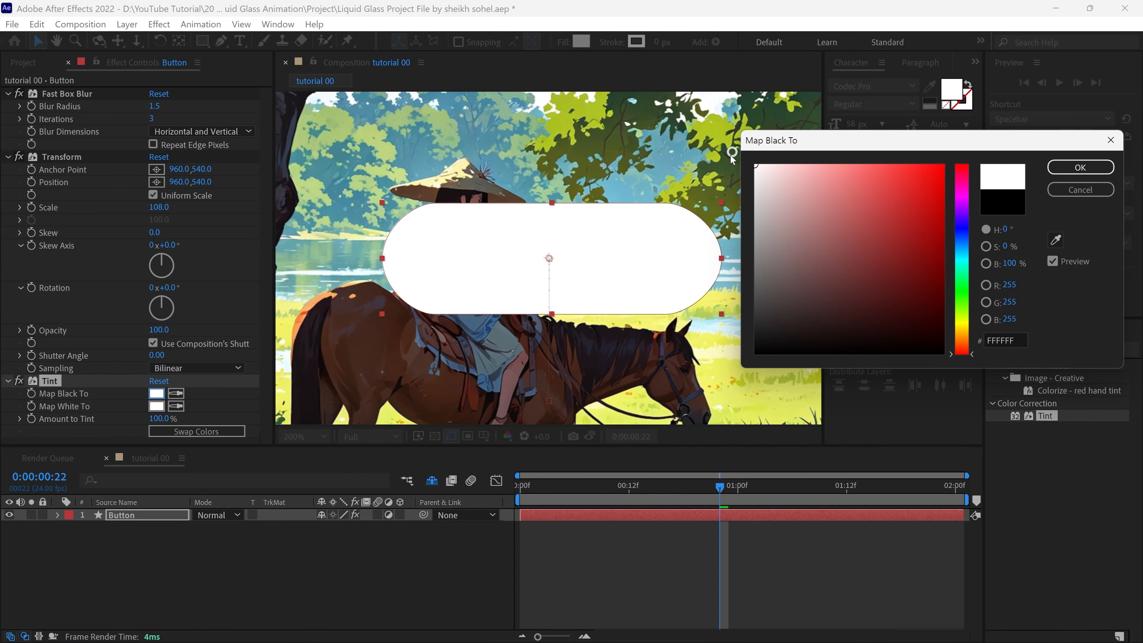
click(1080, 167)
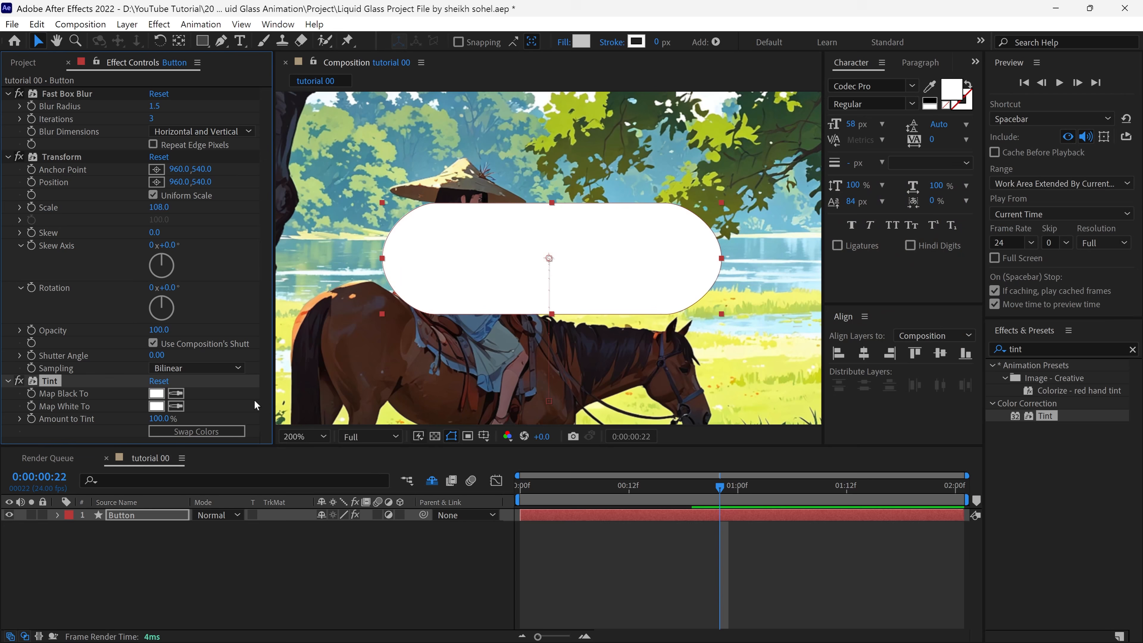
drag(158, 419, 116, 440)
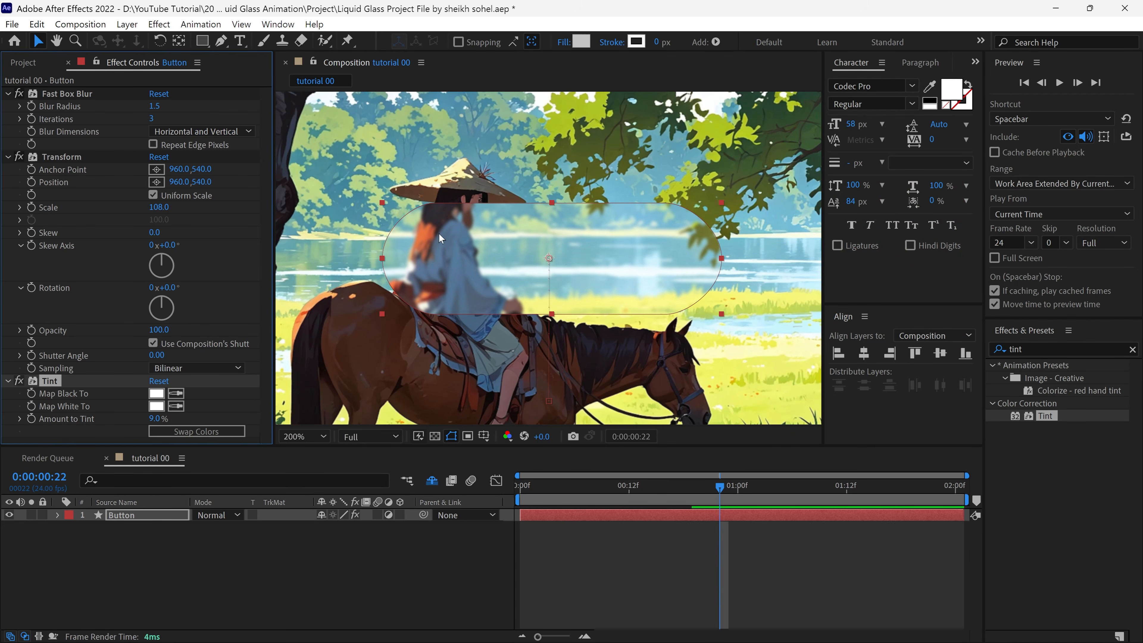
Step: Duplicate the Button layer and rename the copy MAP
click(146, 517)
key(ctrl+d)
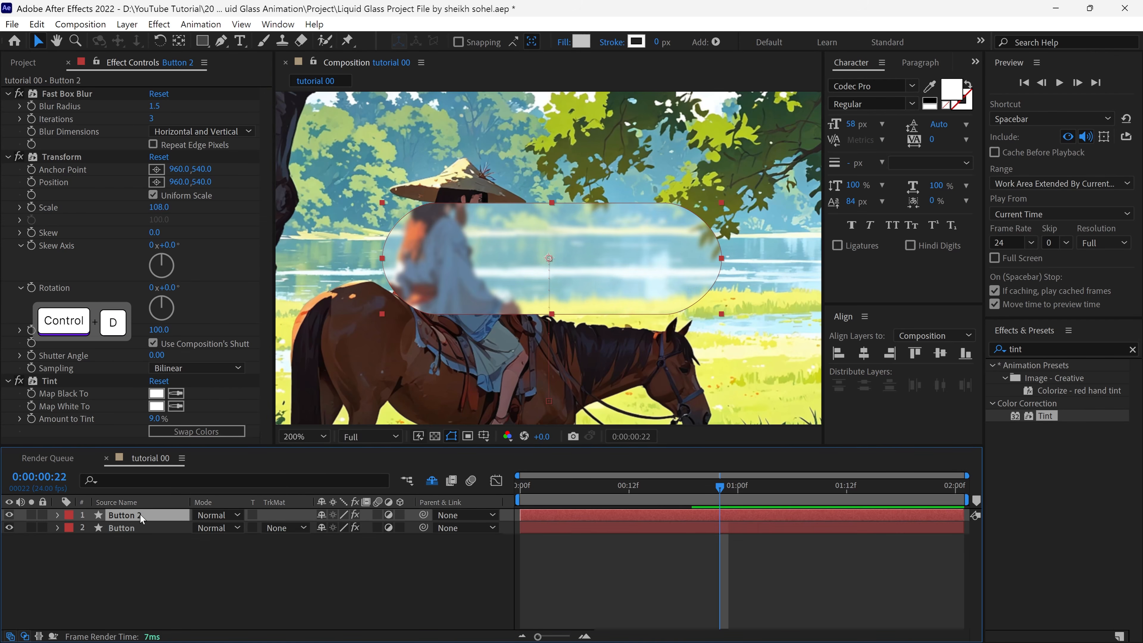
key(Return)
text(MAP)
key(Return)
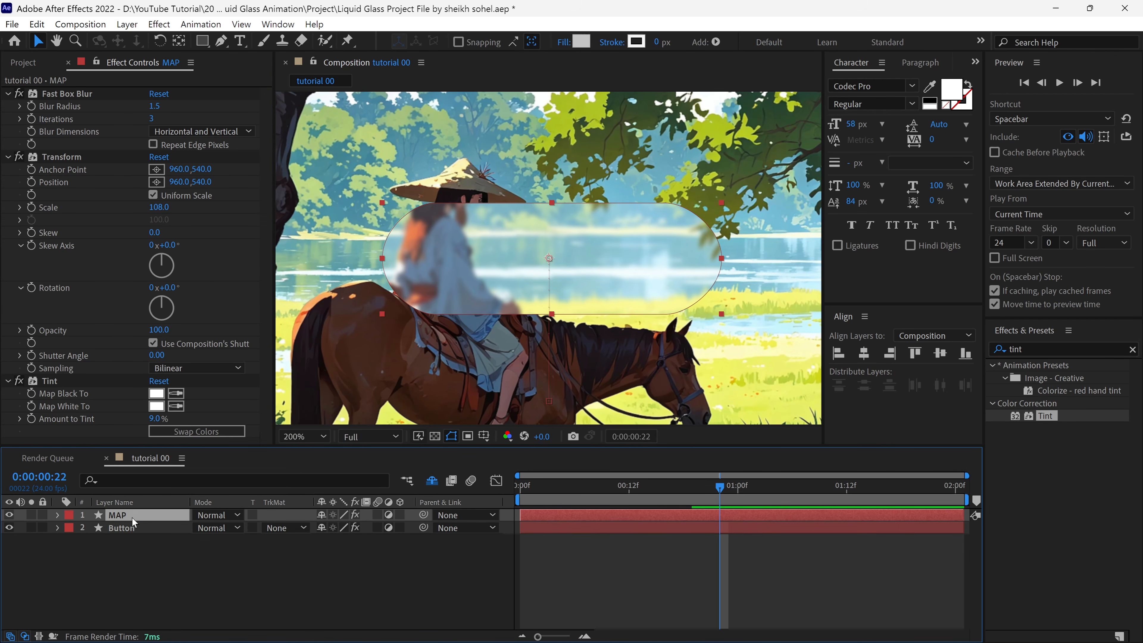
Step: Turn off the MAP layer's adjustment layer setting and give its shape no fill and an 18 px white stroke
click(388, 515)
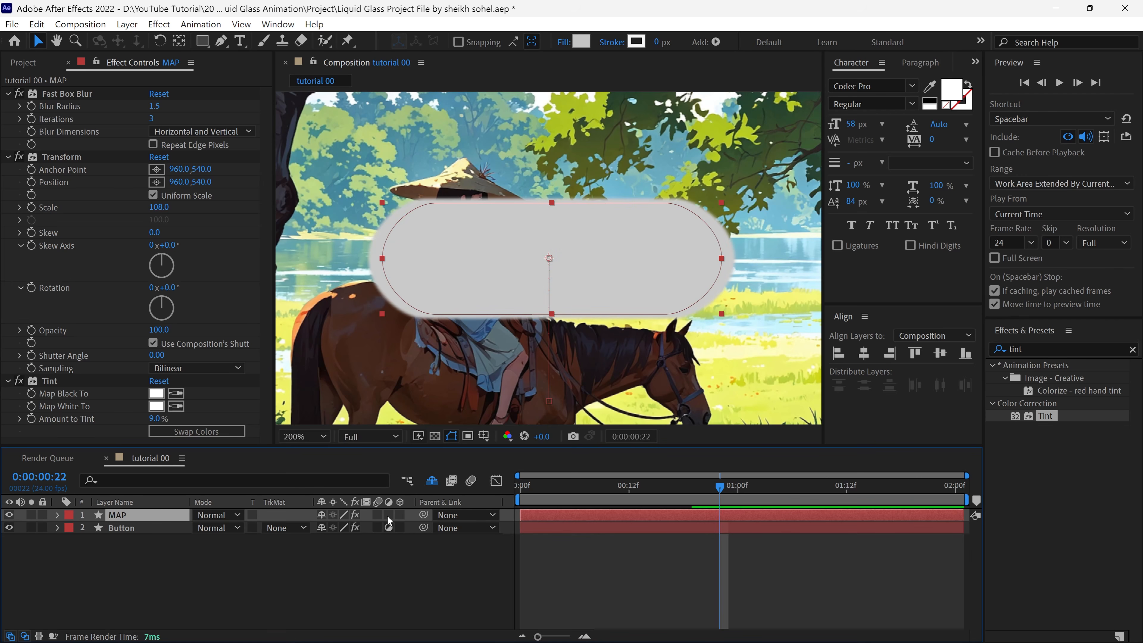
click(561, 42)
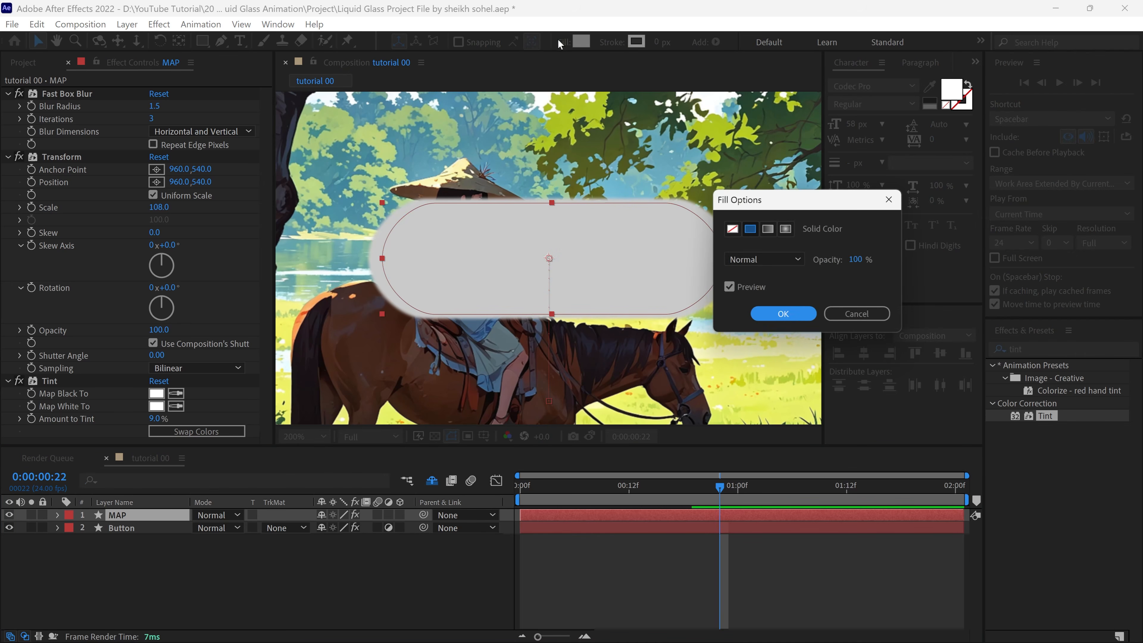
click(729, 231)
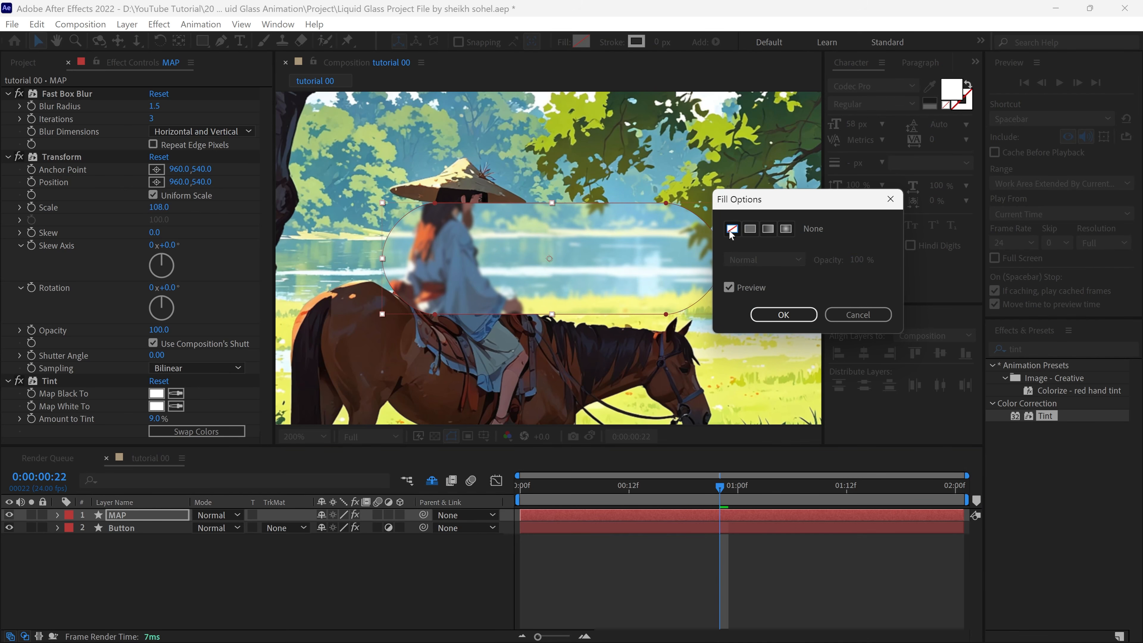
click(782, 314)
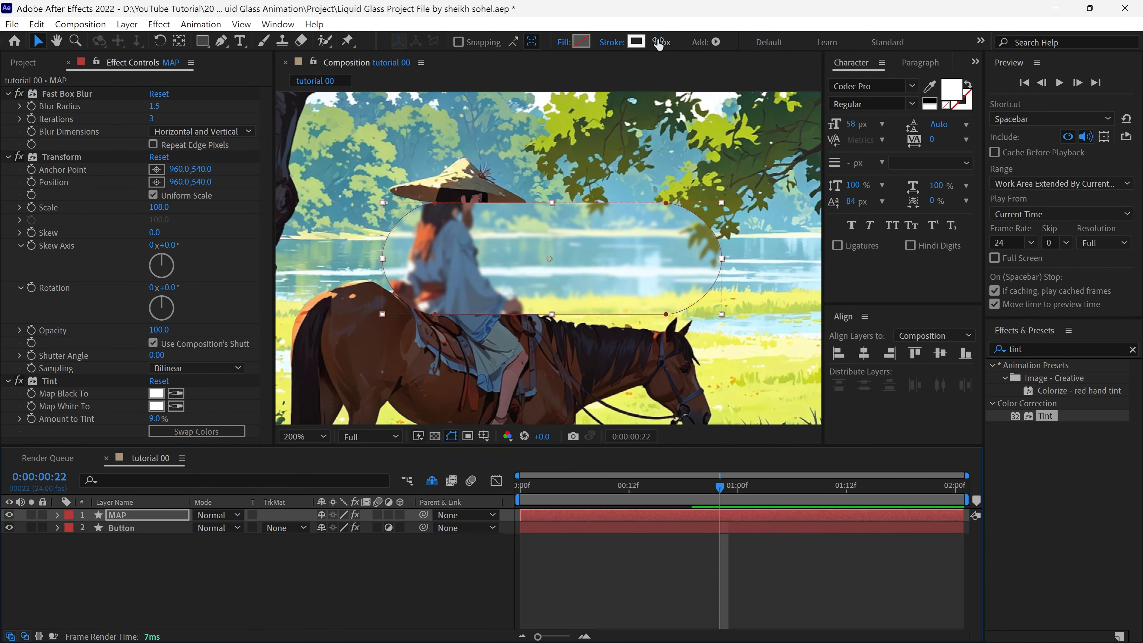
mouse_move(658, 44)
mouse_down()
mouse_move(684, 43)
mouse_move(674, 40)
mouse_up()
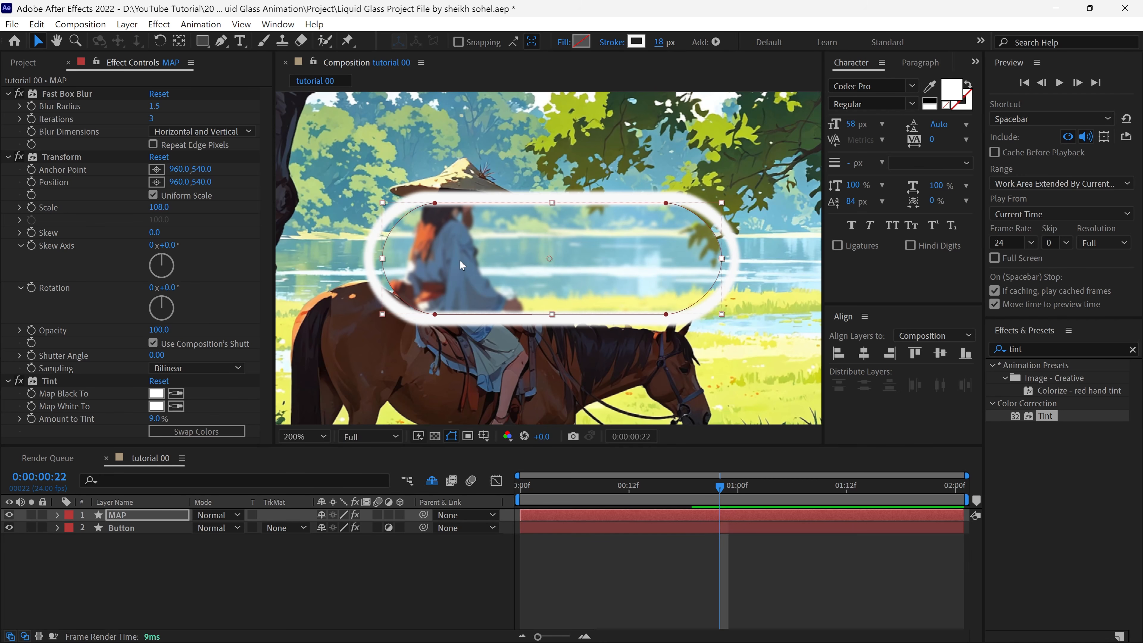
Step: Delete the Transform and Tint effects from the MAP layer and hide the layer
click(56, 384)
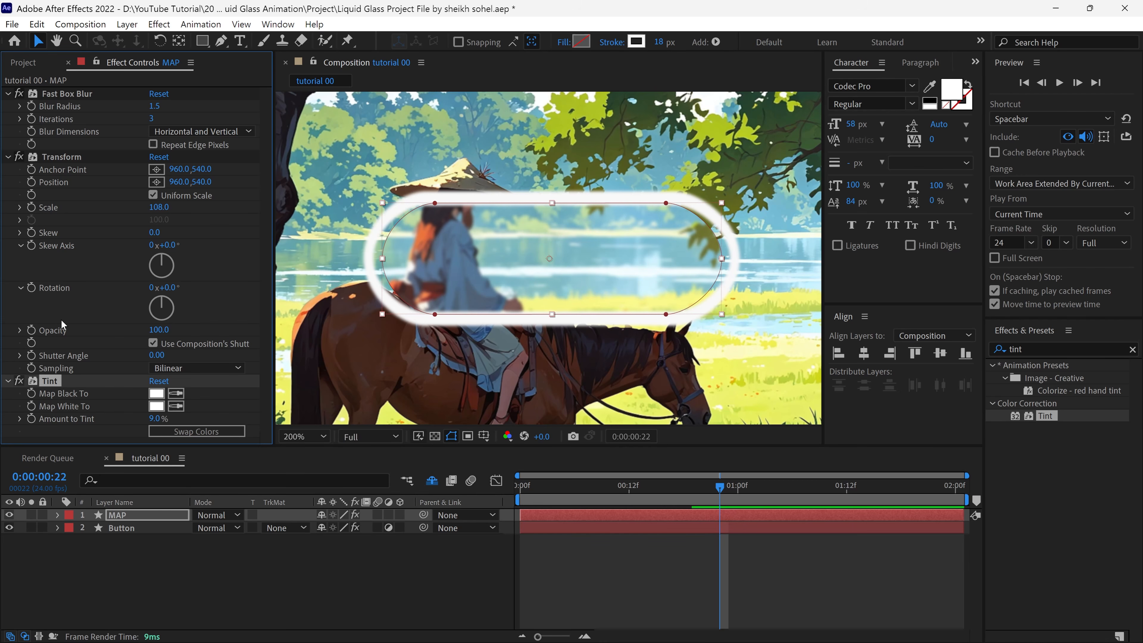
shift+click(71, 156)
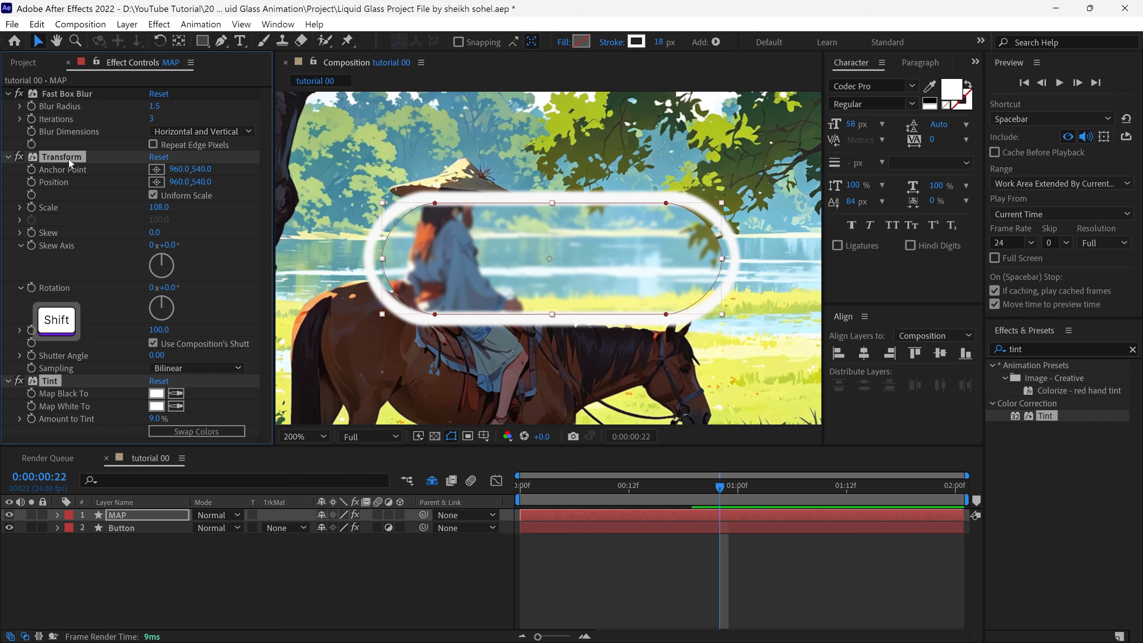
key(Delete)
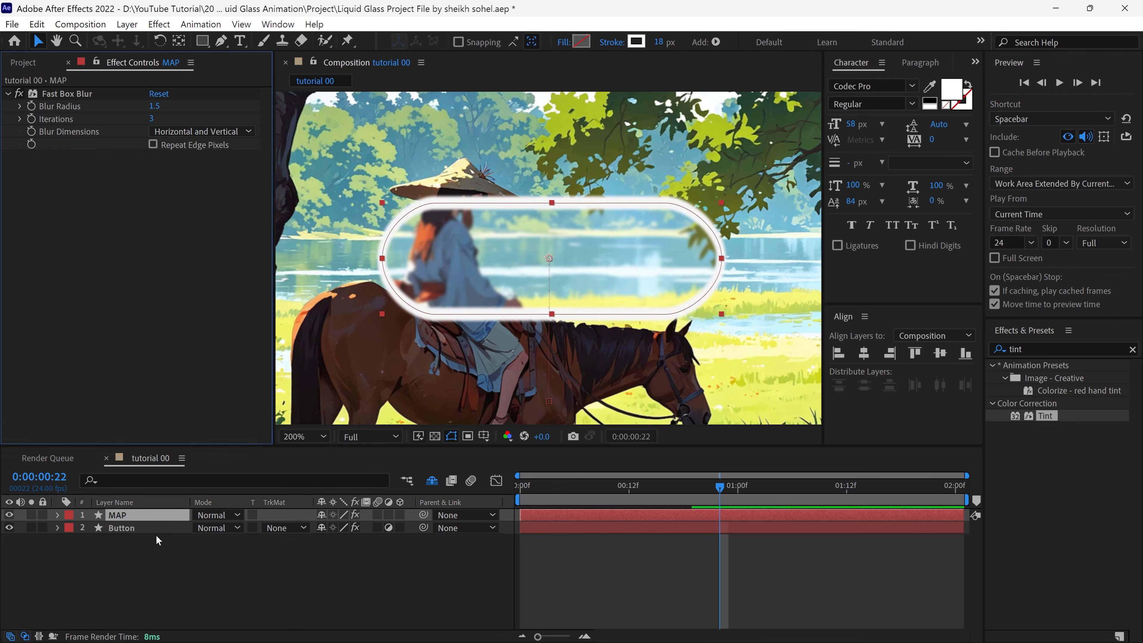
click(11, 515)
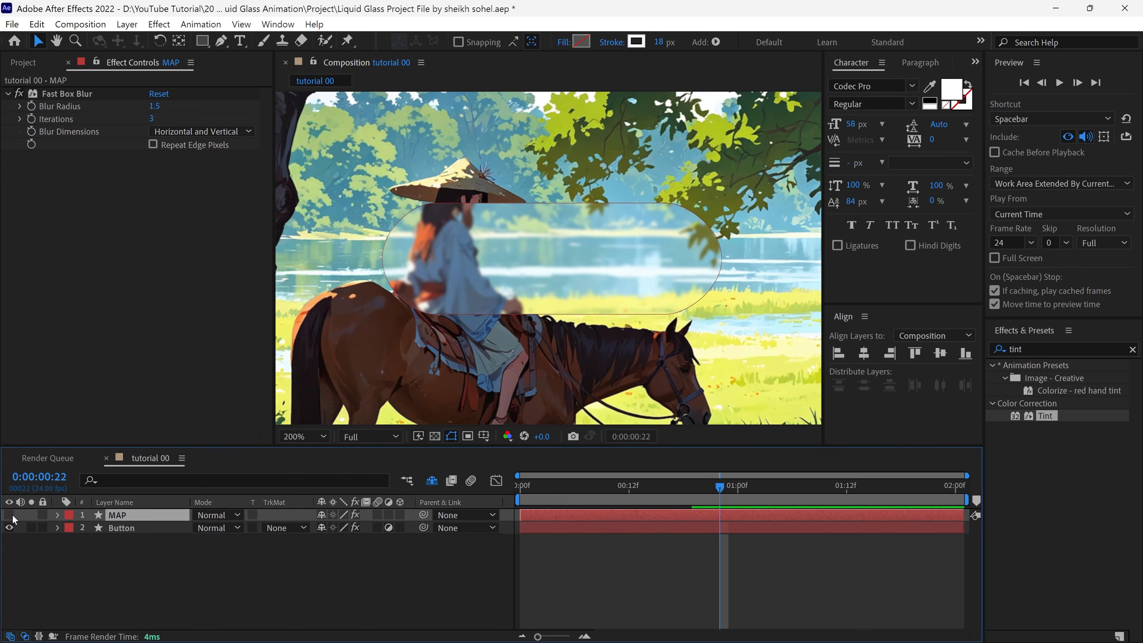
Step: Apply the Displacement Map effect to the Button layer
click(128, 528)
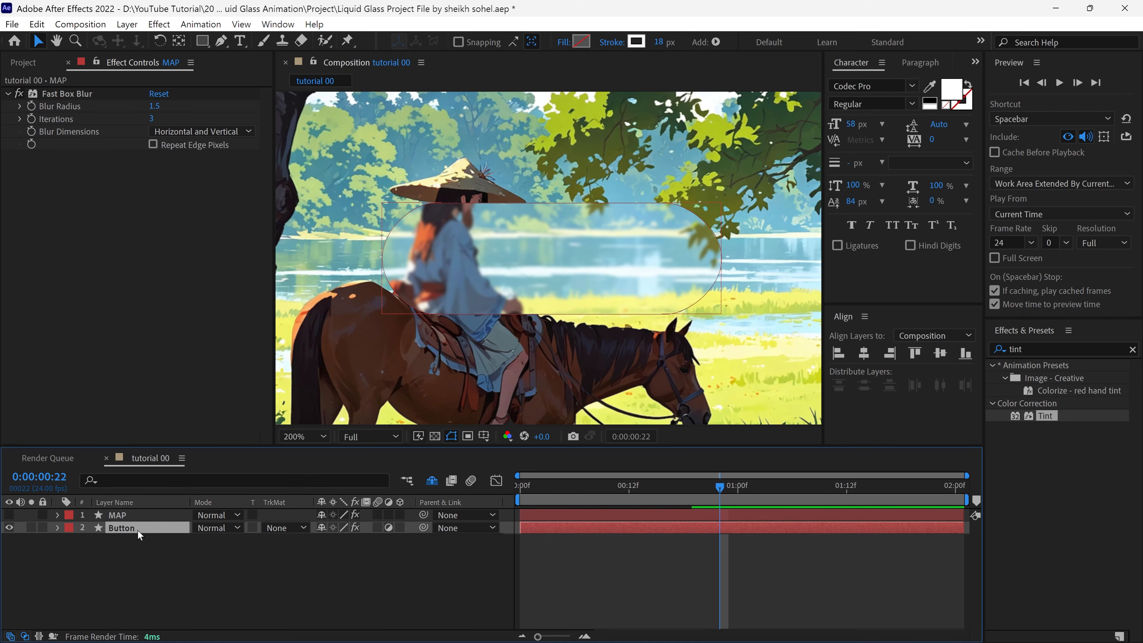
click(1017, 348)
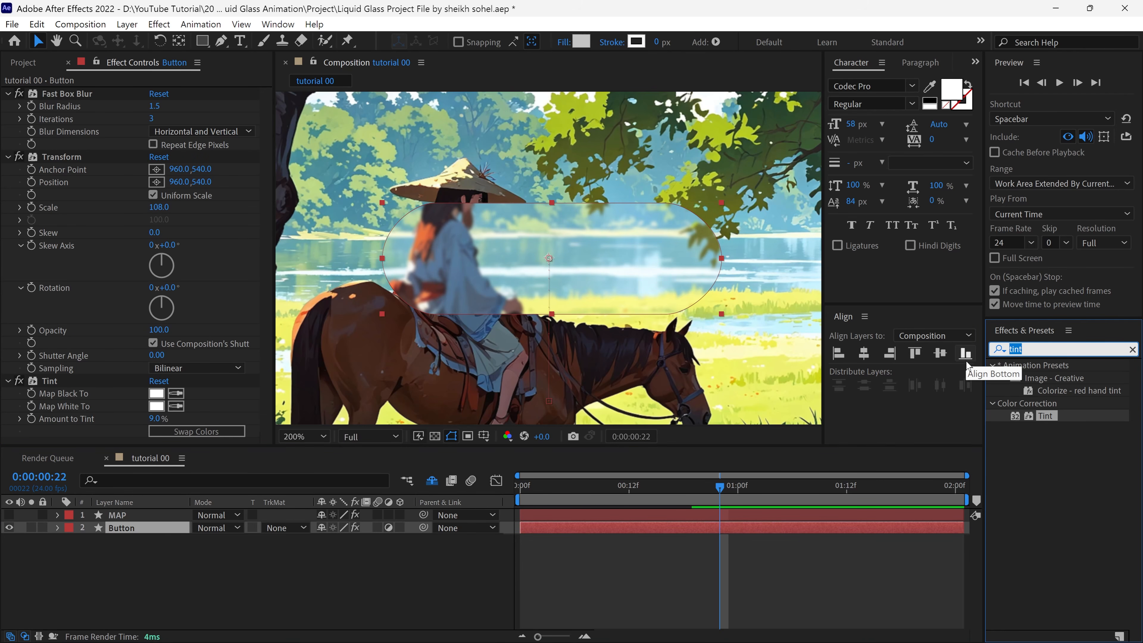
text(displ)
click(1011, 261)
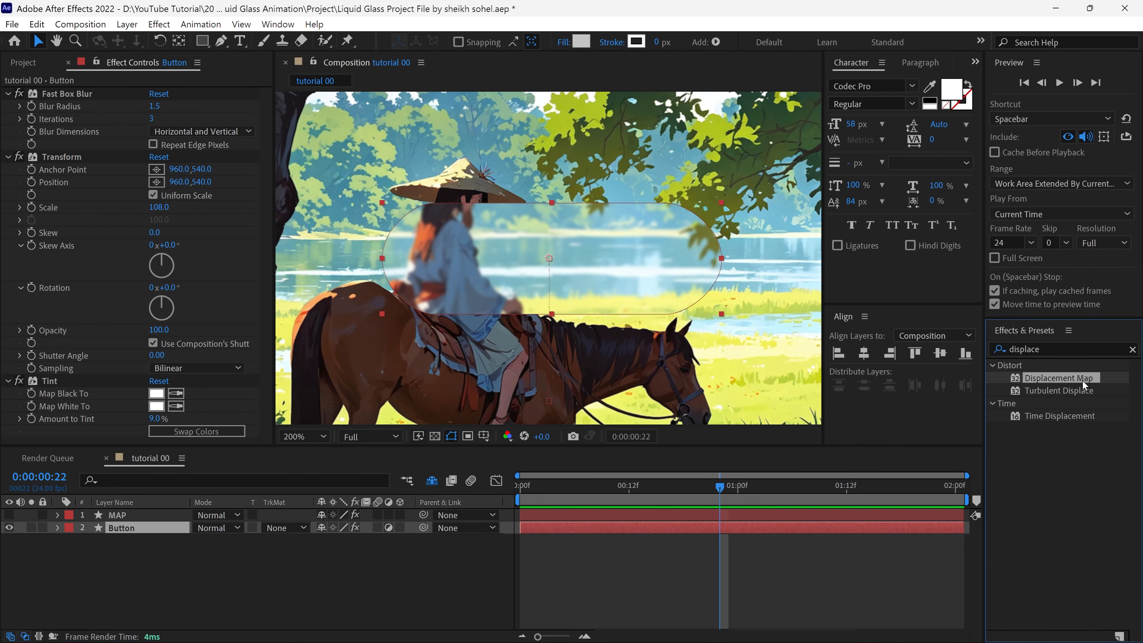
drag(1058, 378, 147, 529)
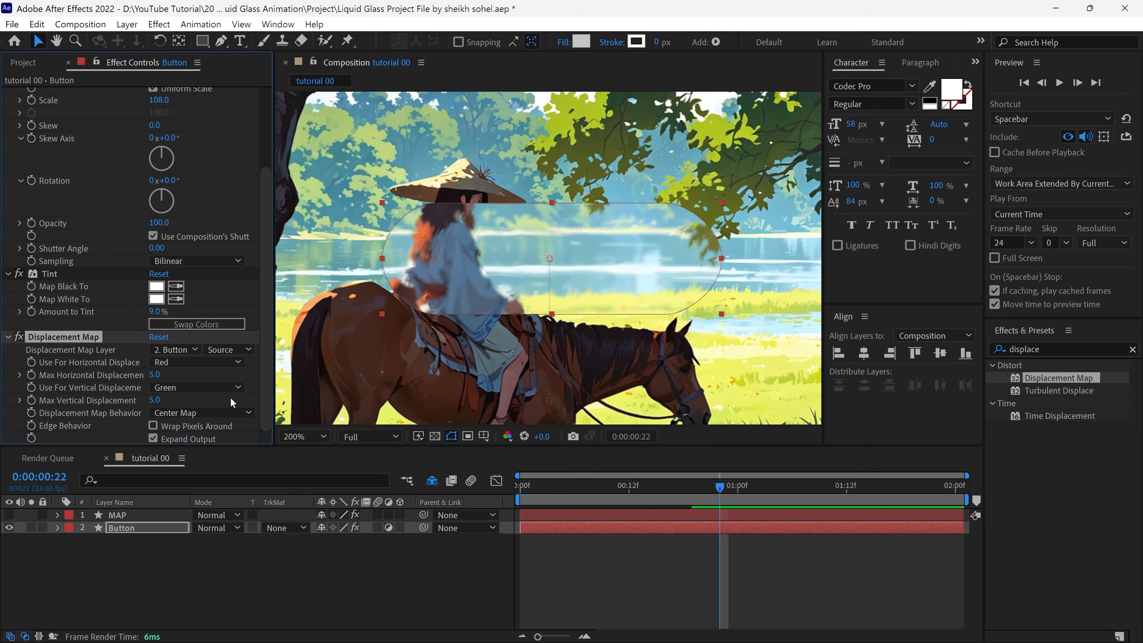
Step: Set the Button's Displacement Map Layer to MAP, using its Effects & Masks as the source
click(188, 351)
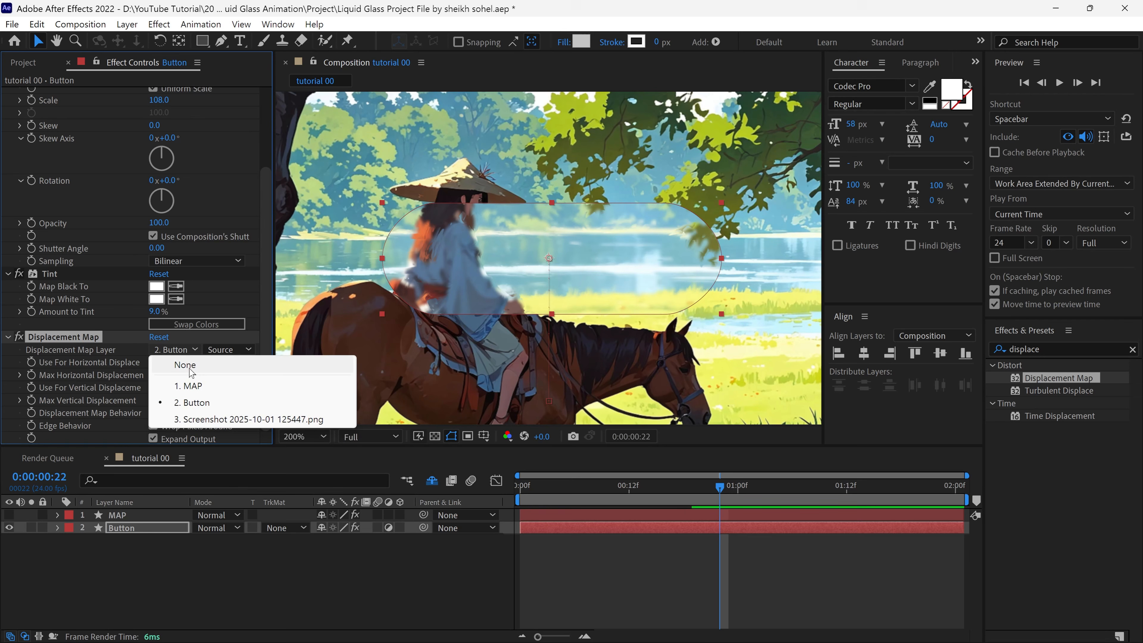
click(190, 387)
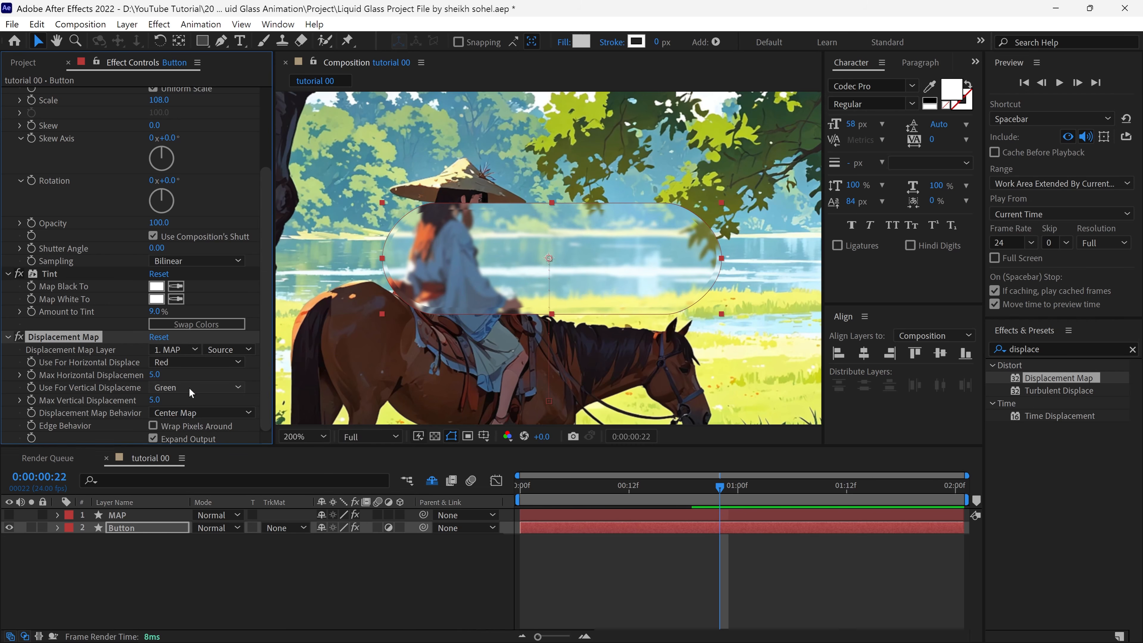
click(227, 350)
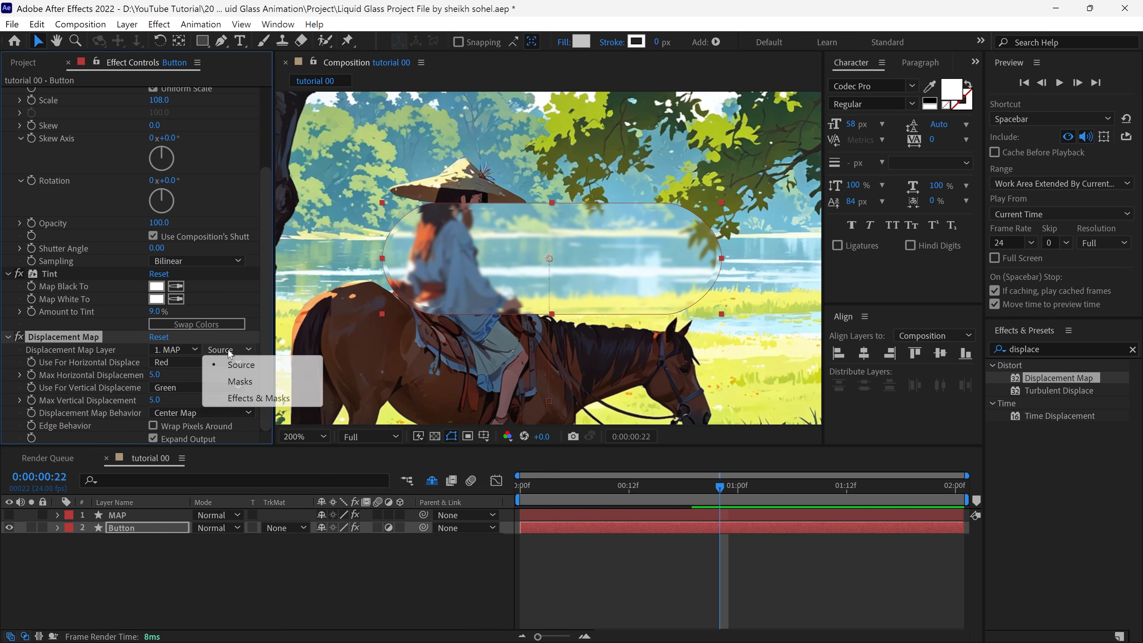
click(229, 398)
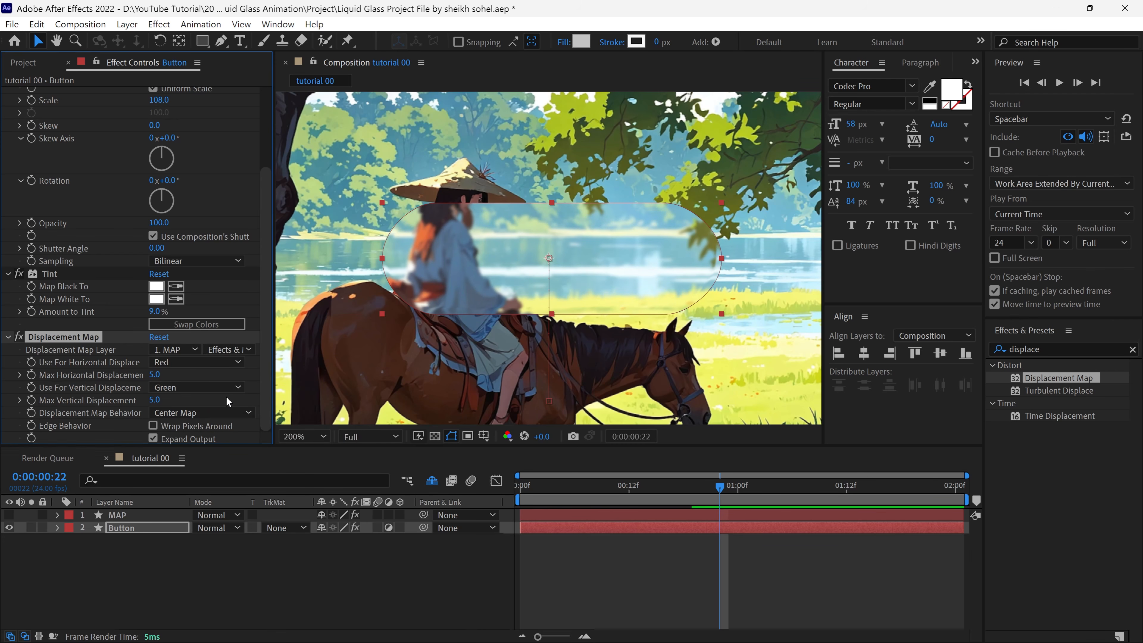
Step: Use Luminance for horizontal and vertical displacement on the Button, with a maximum of 117 horizontally and 100 vertically
click(221, 367)
click(213, 444)
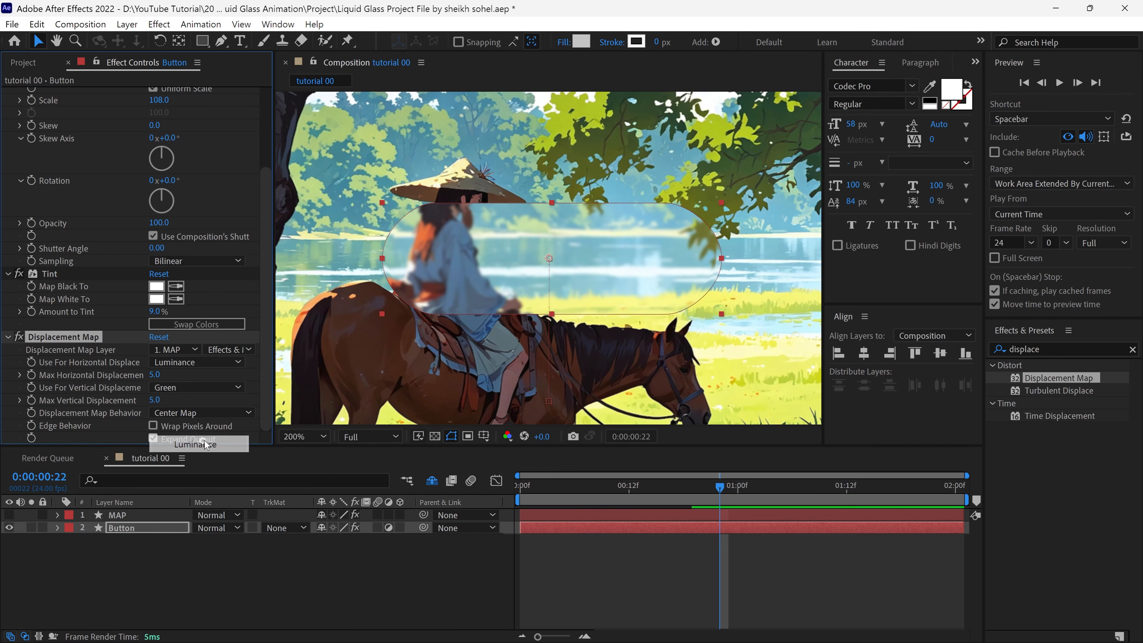
click(215, 393)
click(202, 469)
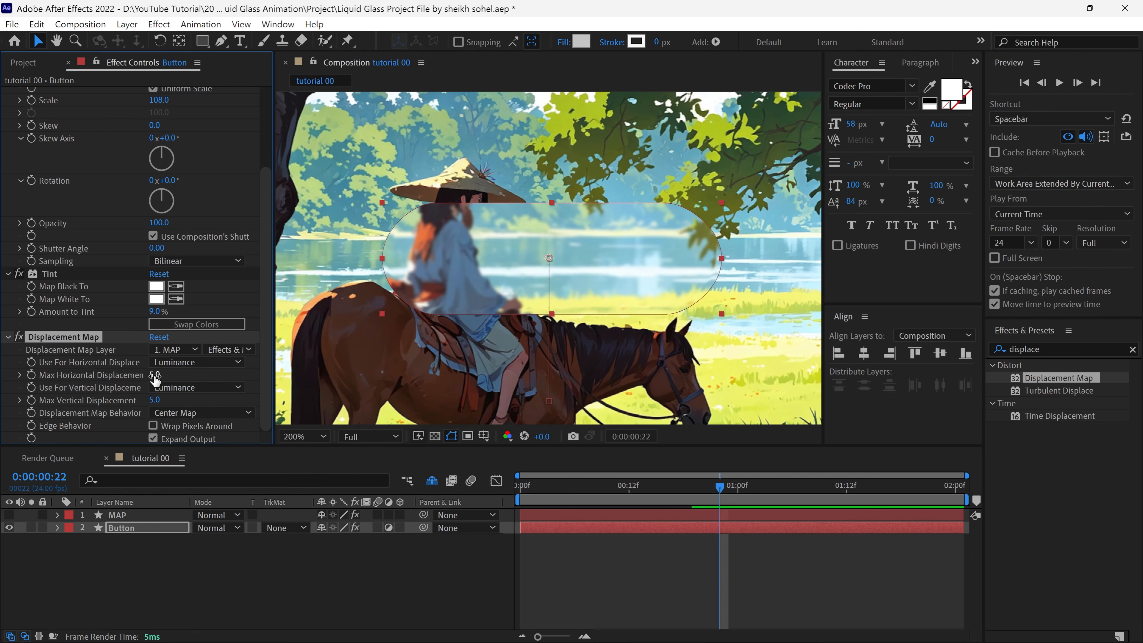
drag(155, 379, 221, 396)
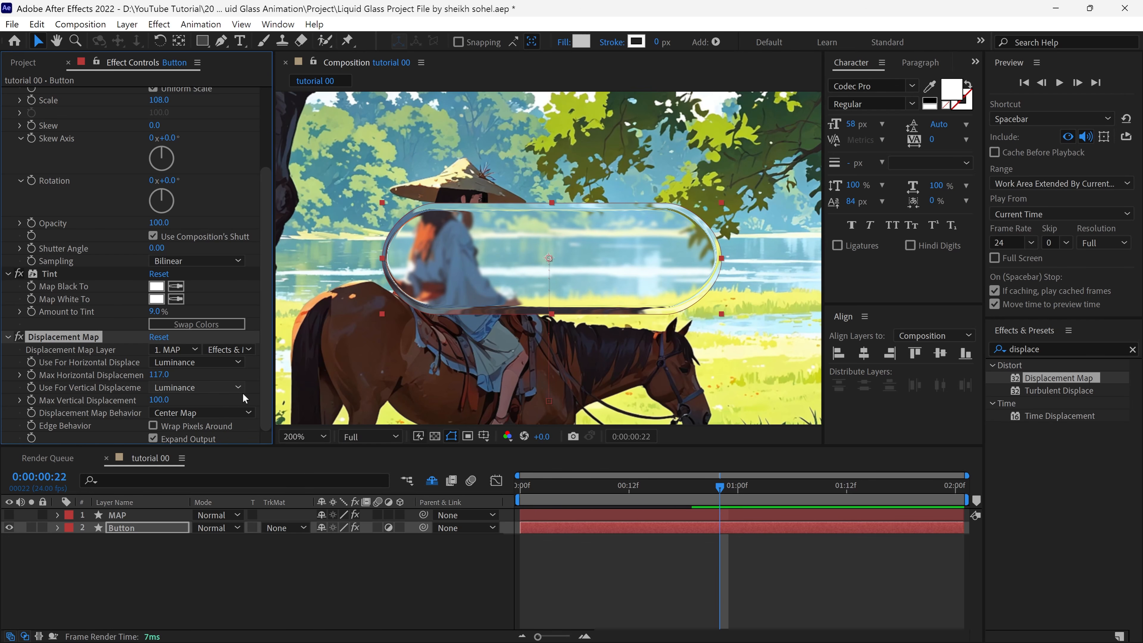
Step: Set the MAP layer's Fast Box Blur radius to 3 and its stroke width to 14 px
click(136, 518)
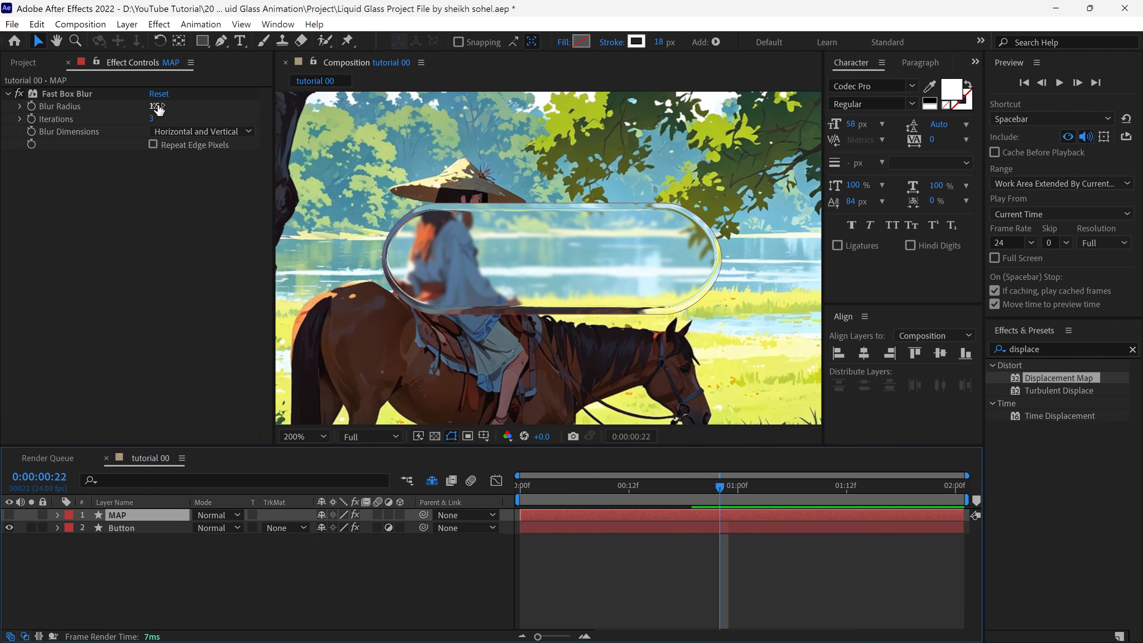
mouse_move(158, 110)
mouse_down()
mouse_move(184, 108)
mouse_move(159, 107)
mouse_up()
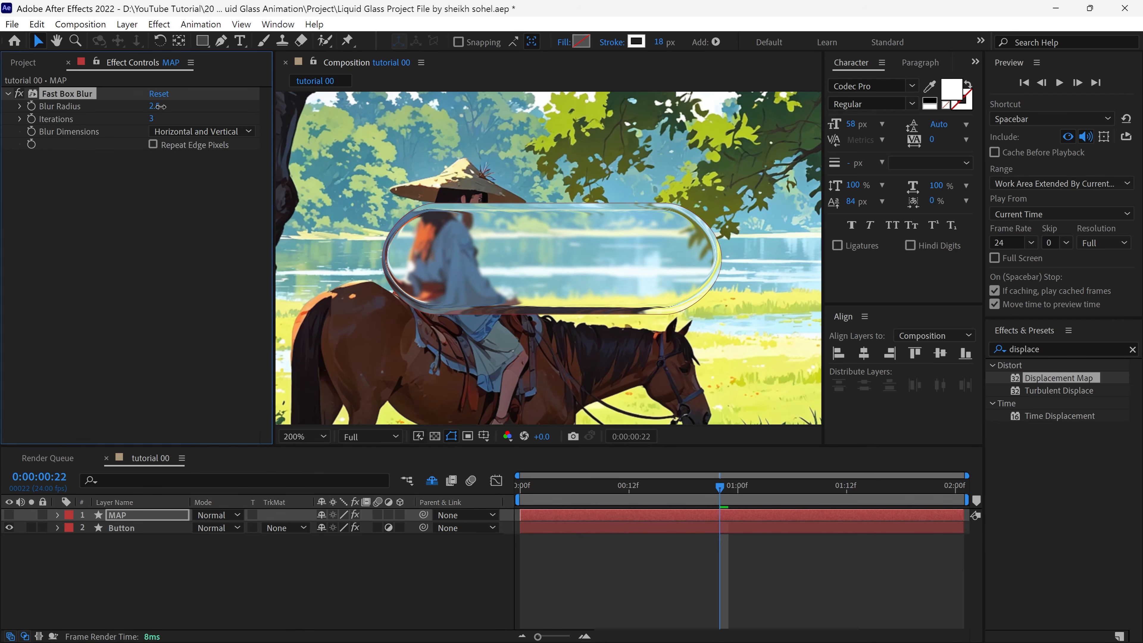
click(153, 108)
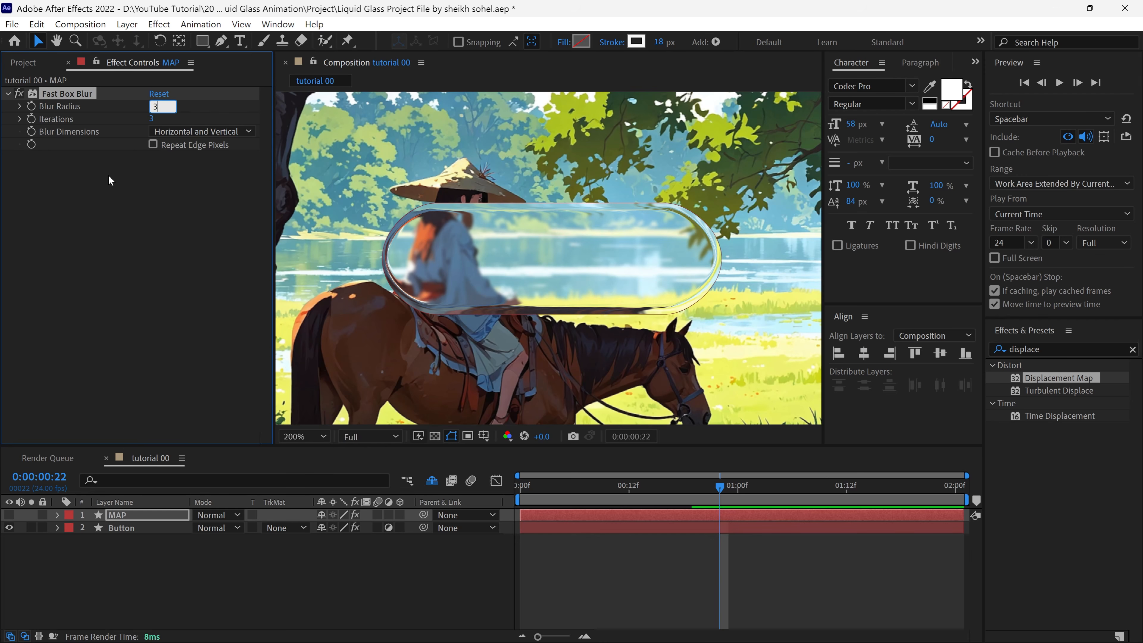
key(Return)
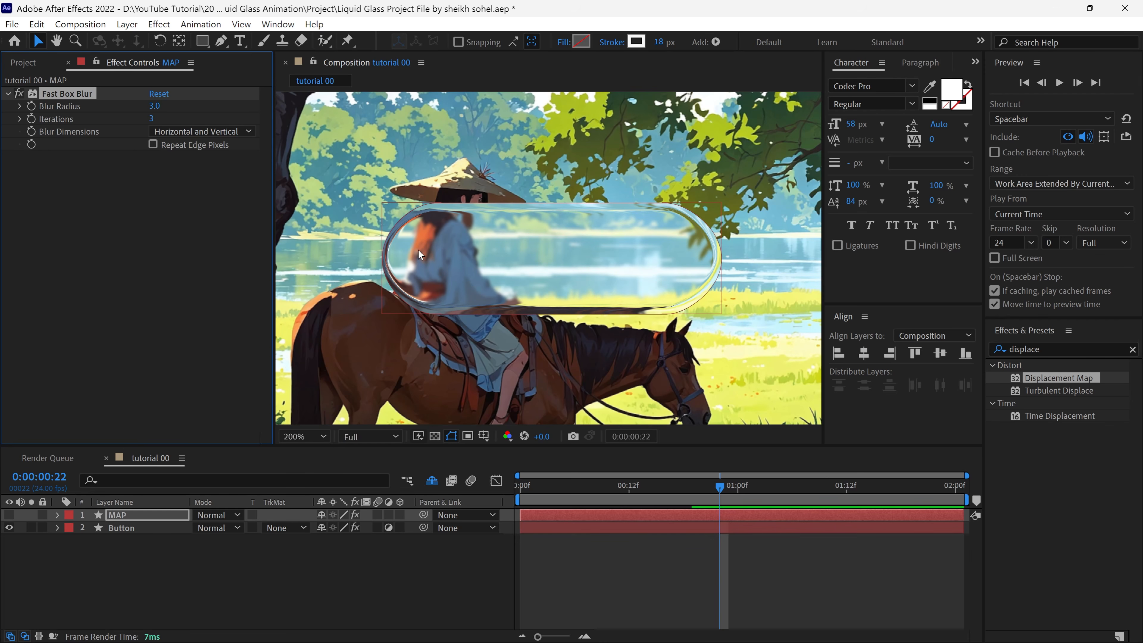
mouse_move(659, 42)
mouse_down()
mouse_move(673, 42)
mouse_move(659, 42)
mouse_up()
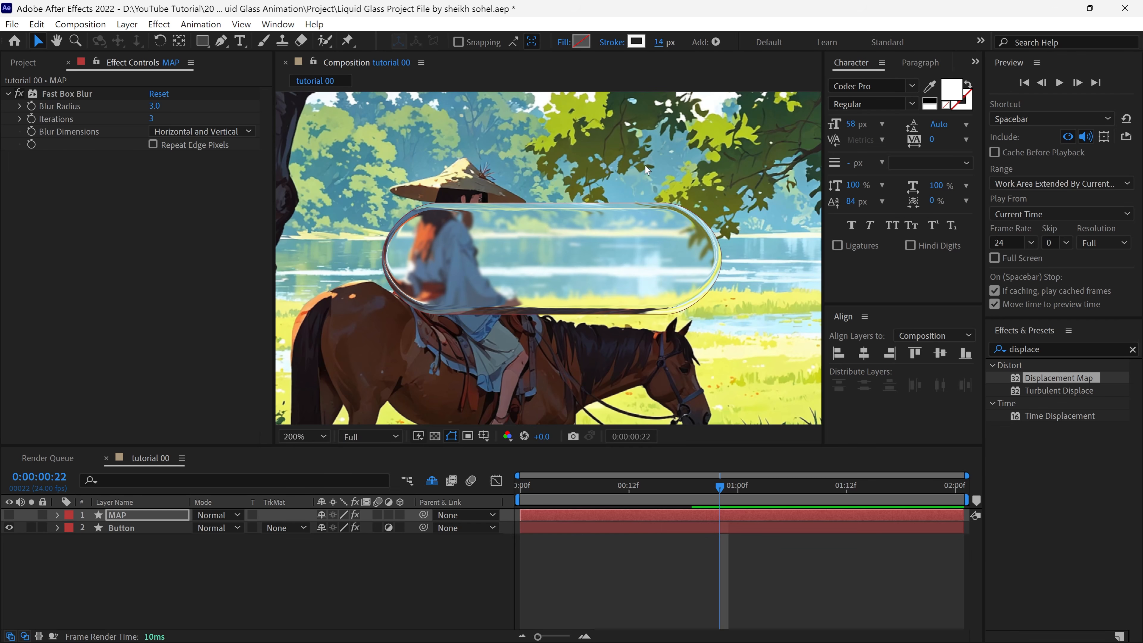
Step: Play the composition from the first frame to check the displaced glass edge, and examine the button up close
key(shift+/)
click(532, 367)
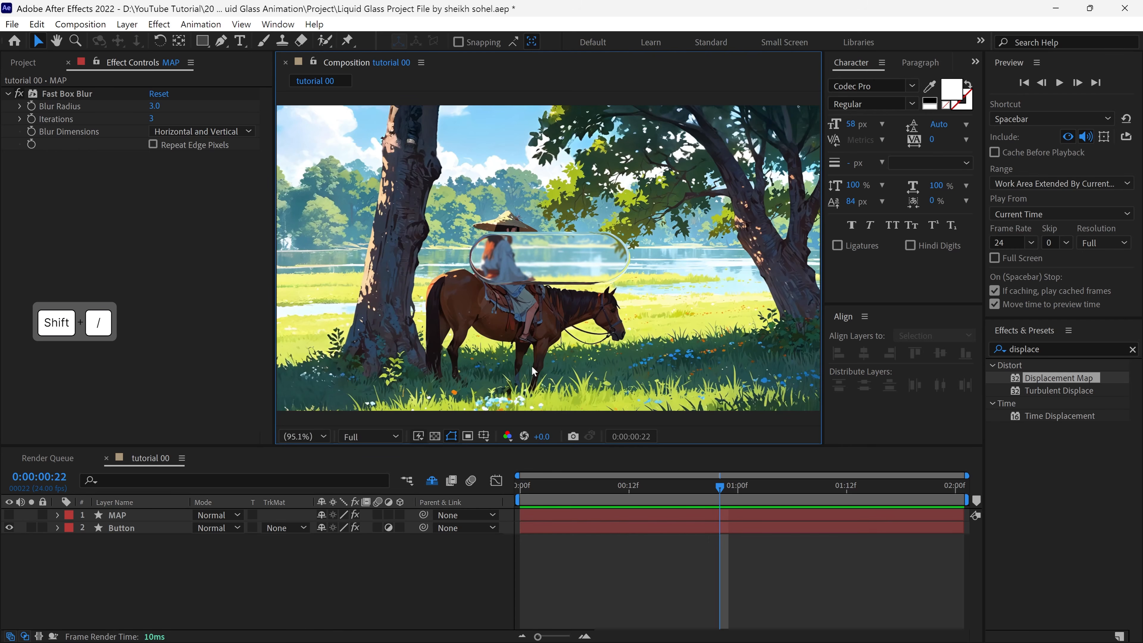
drag(579, 485, 512, 529)
key(space)
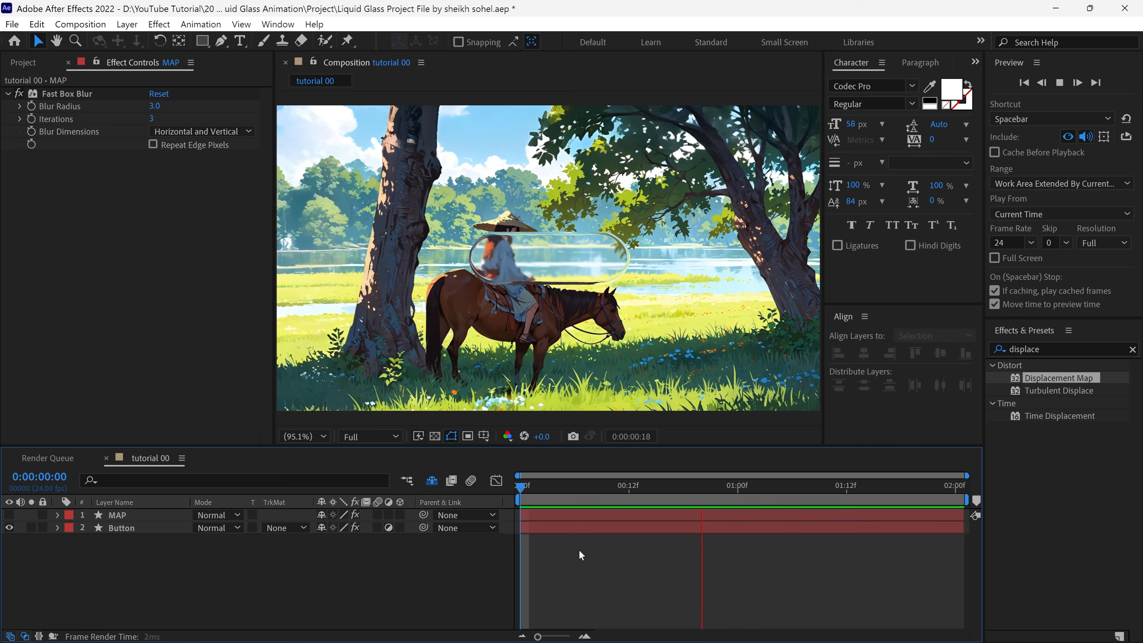
key(space)
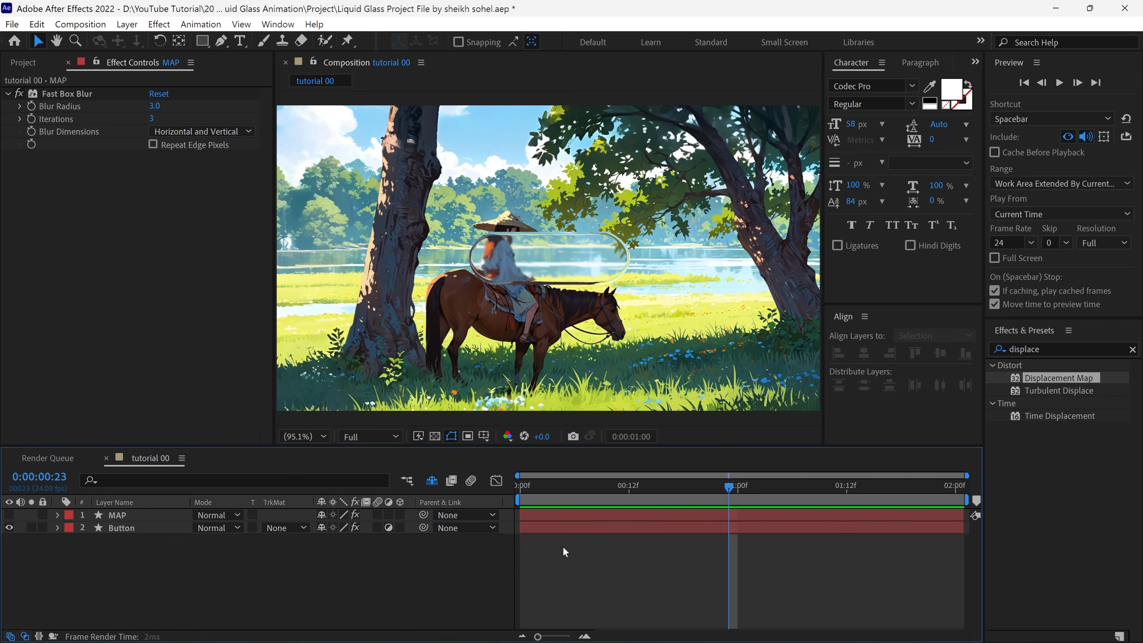
scroll(572, 314, up, 2)
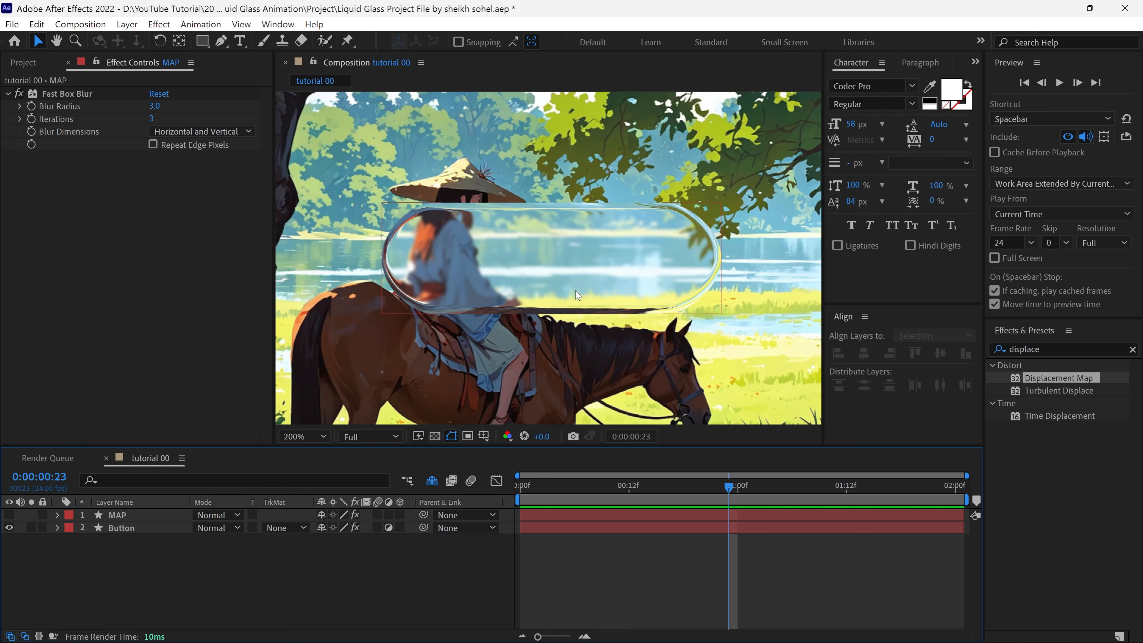
Step: Duplicate the MAP layer and rename the copy Light 1
click(156, 516)
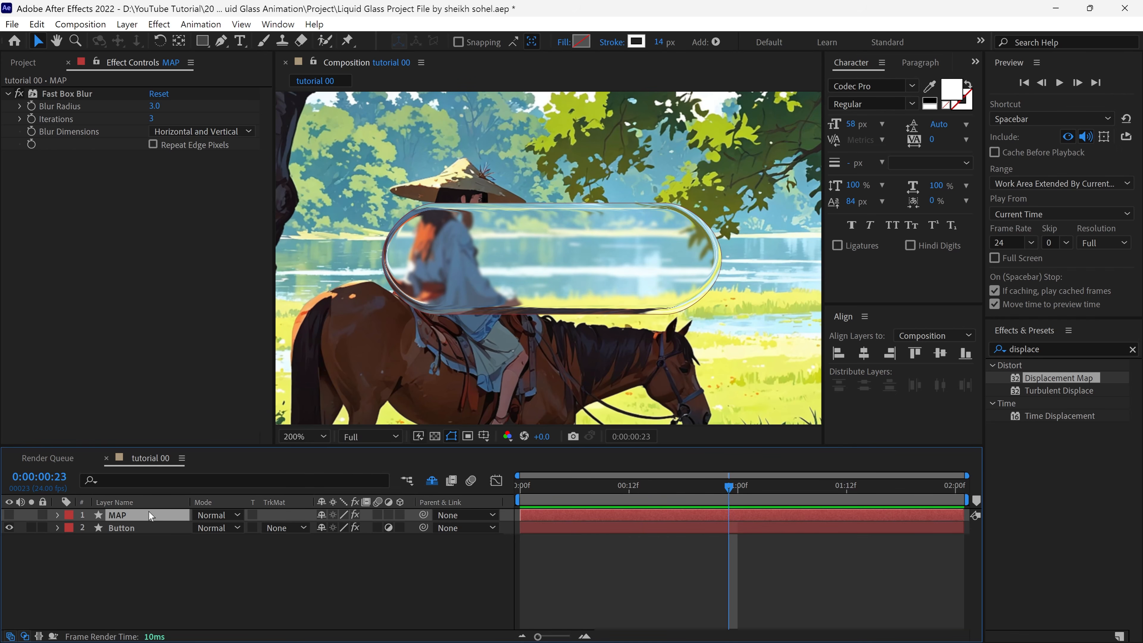
key(ctrl+d)
key(Return)
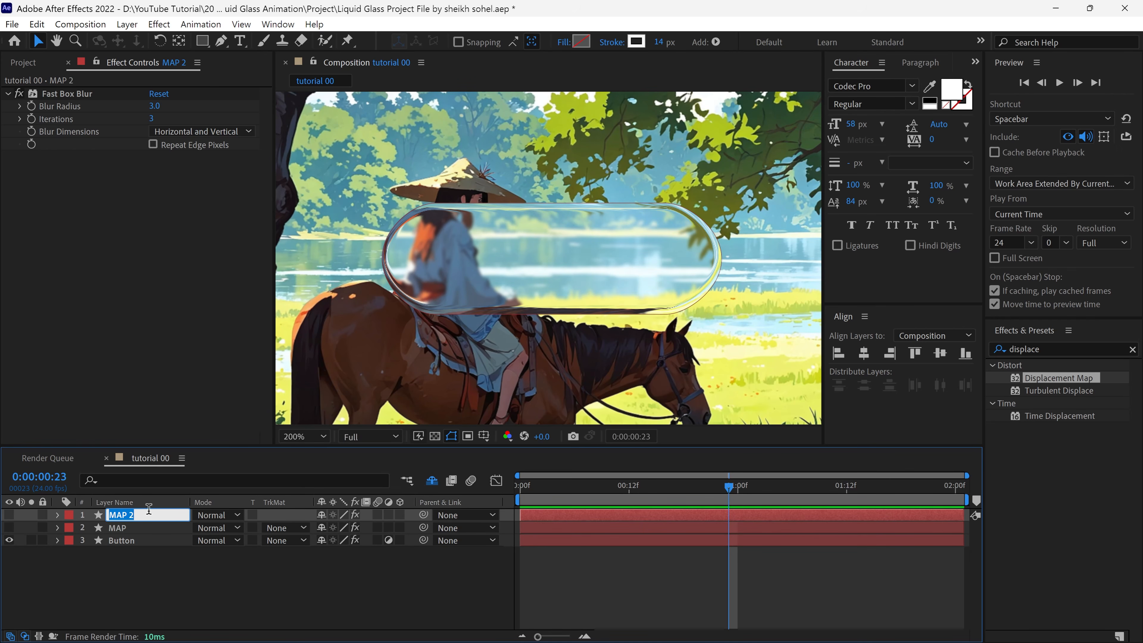
text(Light 1)
key(Return)
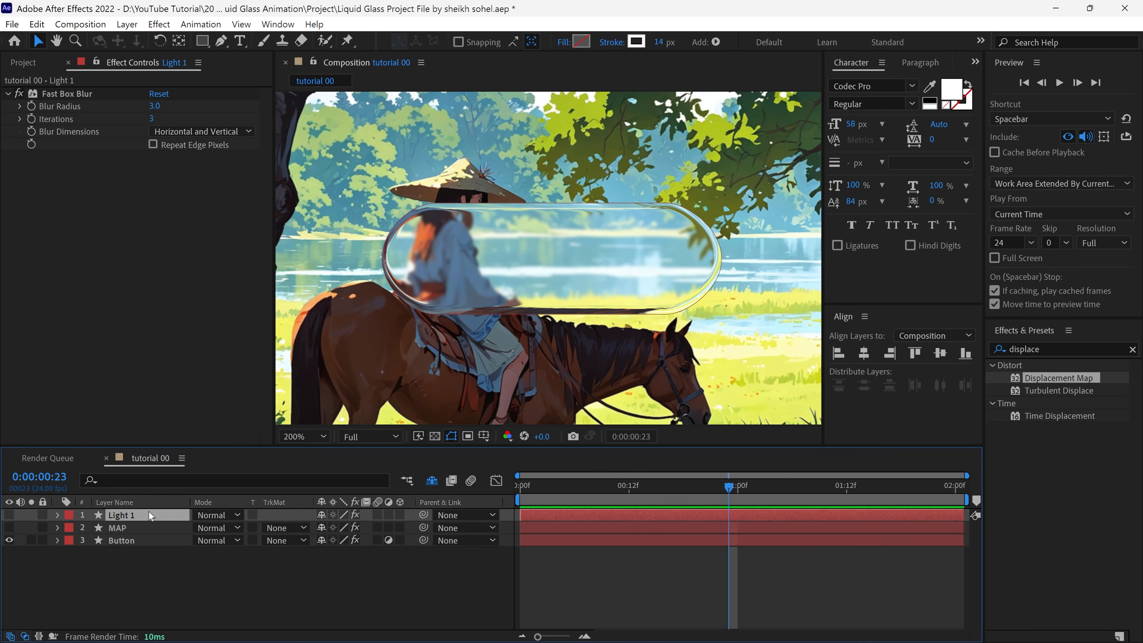
Step: Make the Light 1 layer visible and set its blending mode to Add
click(9, 515)
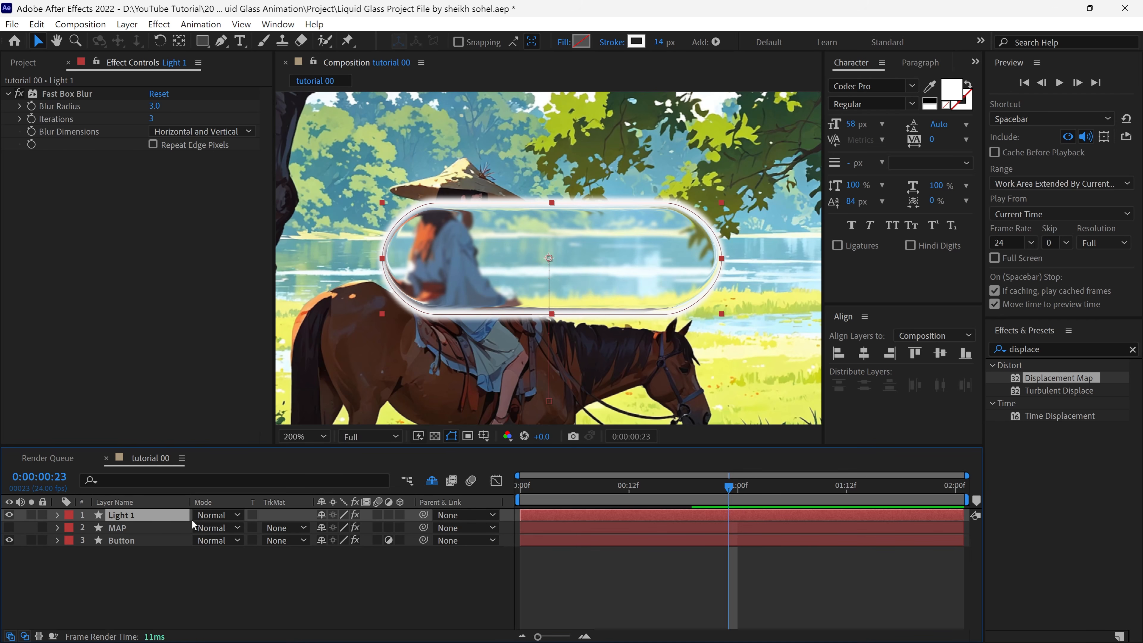
click(220, 515)
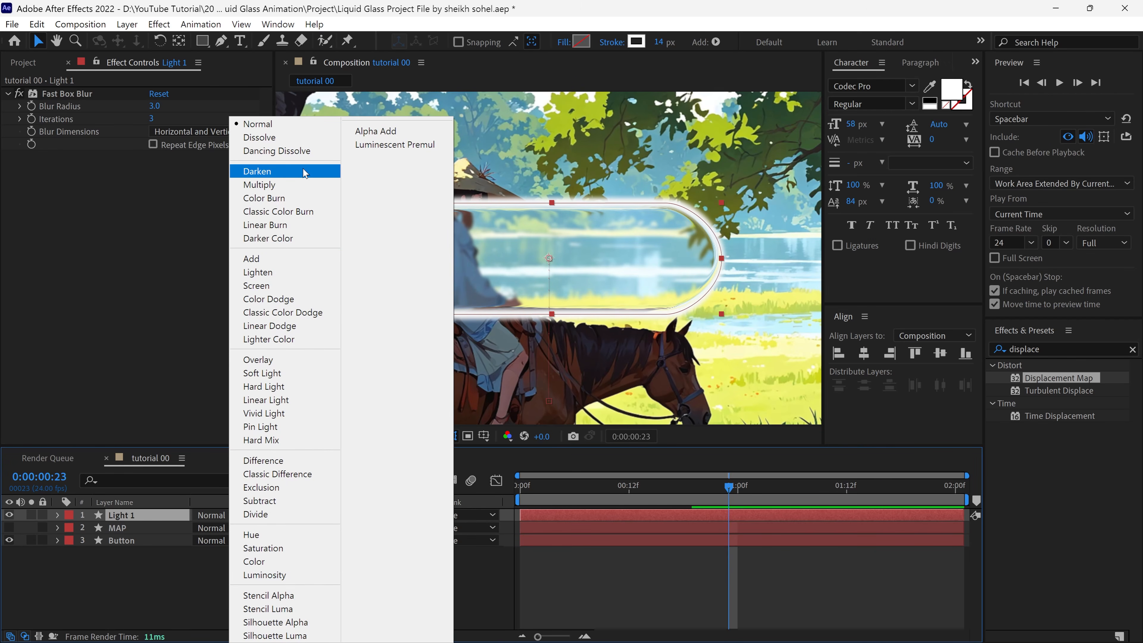
click(270, 258)
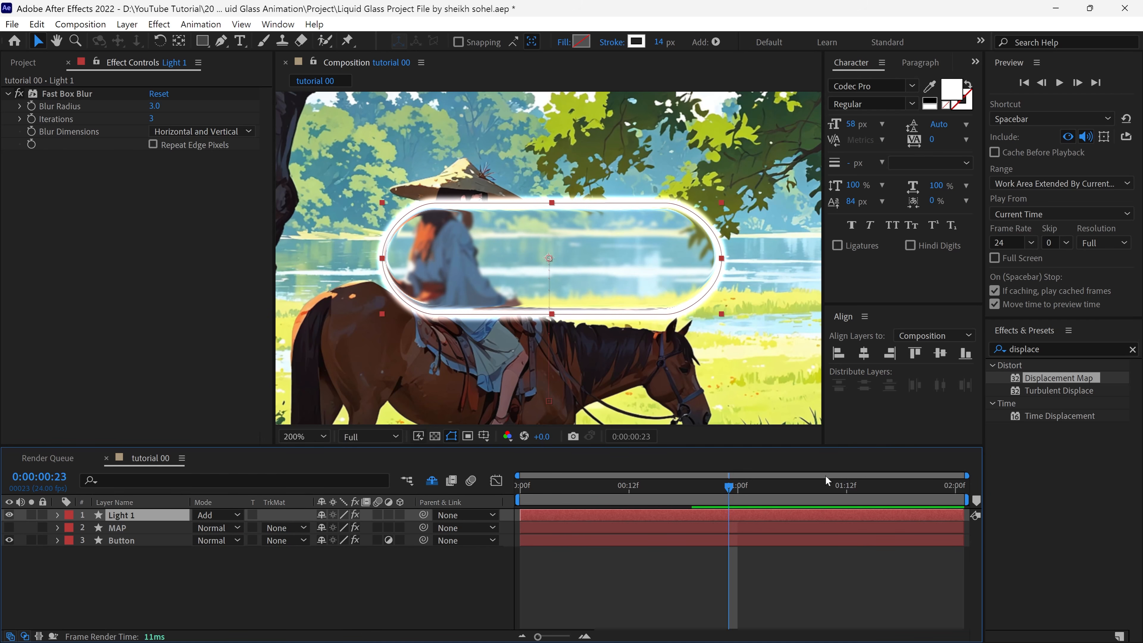
Step: Apply the Set Matte effect to the Light 1 layer and take its matte from the Button layer
click(1082, 352)
text(set ma)
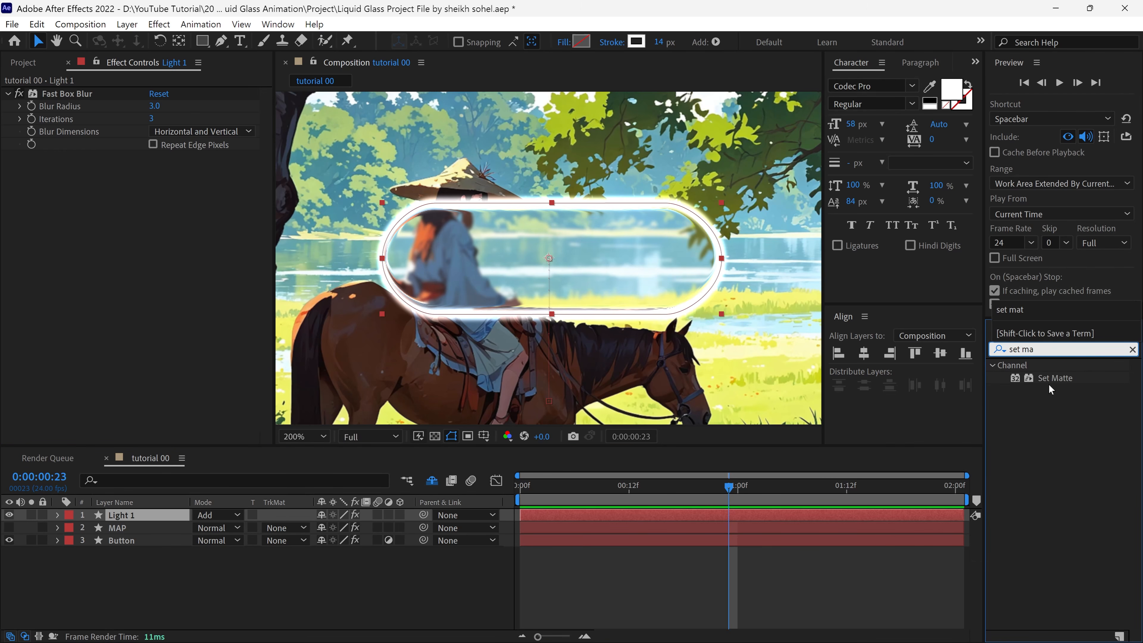
drag(1053, 378, 133, 194)
click(185, 171)
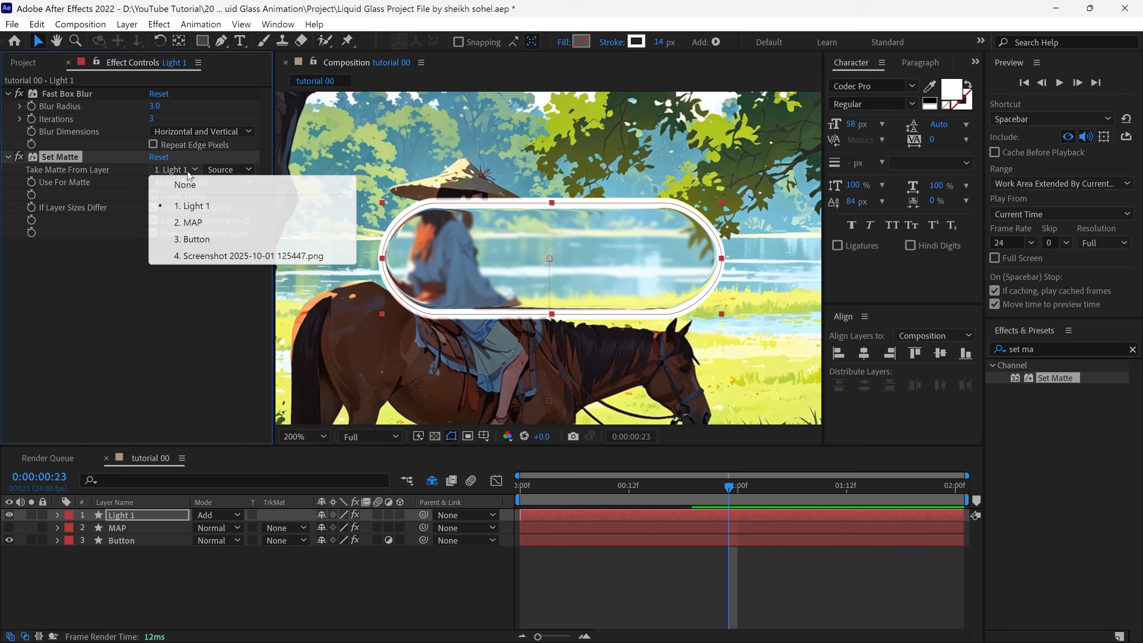
click(202, 242)
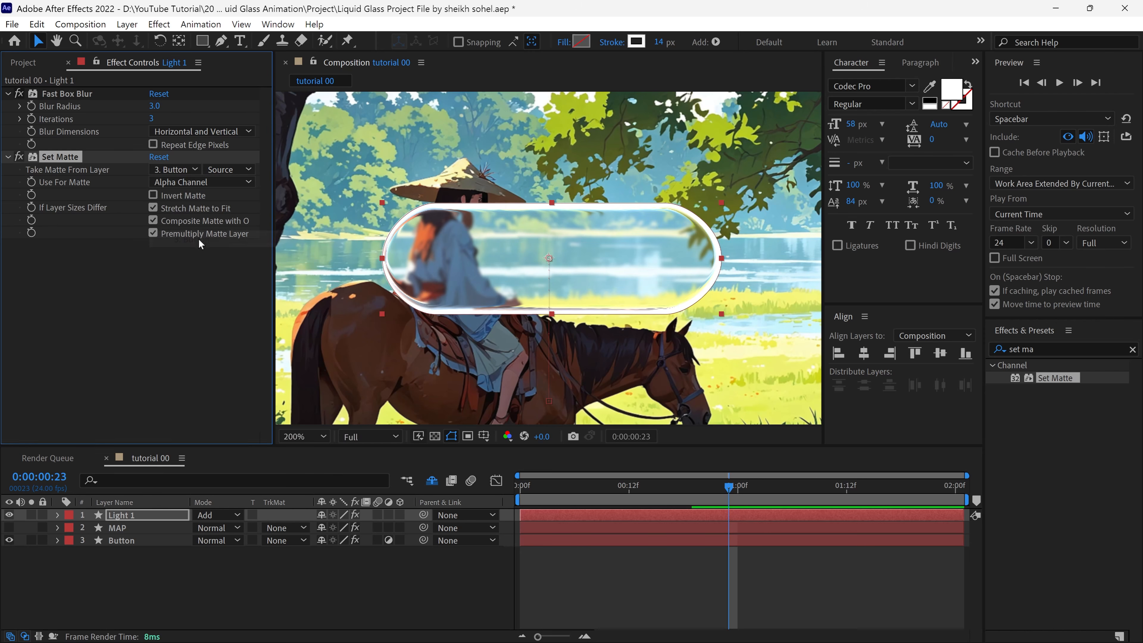
Step: Lower the Light 1 layer's opacity to 37% and compare the button with that layer hidden and shown
key(t)
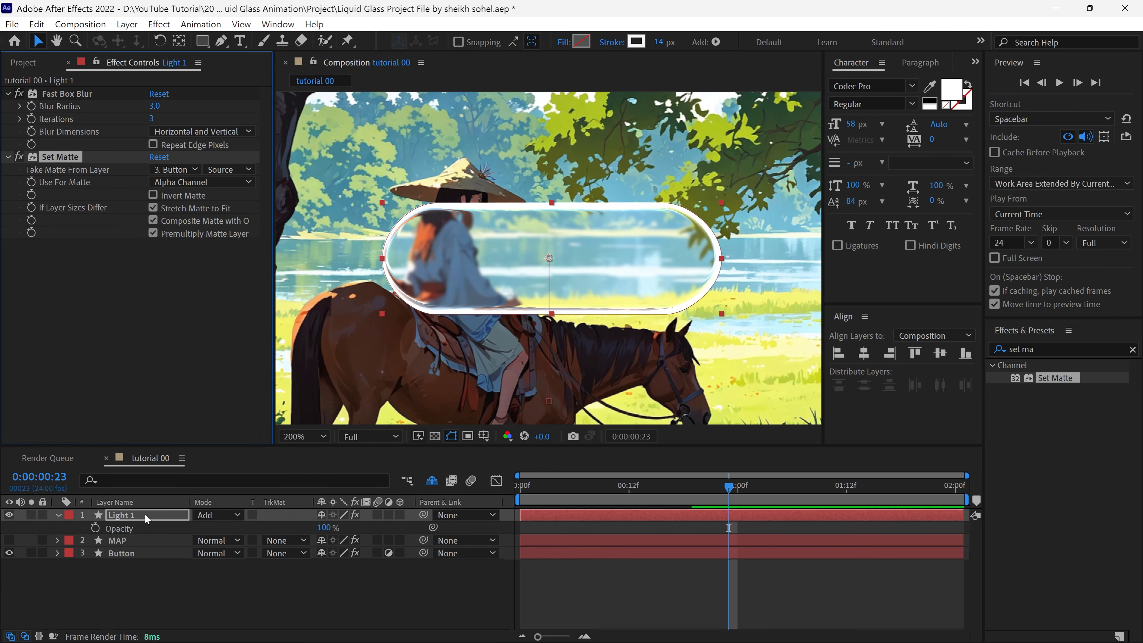
drag(323, 528, 282, 532)
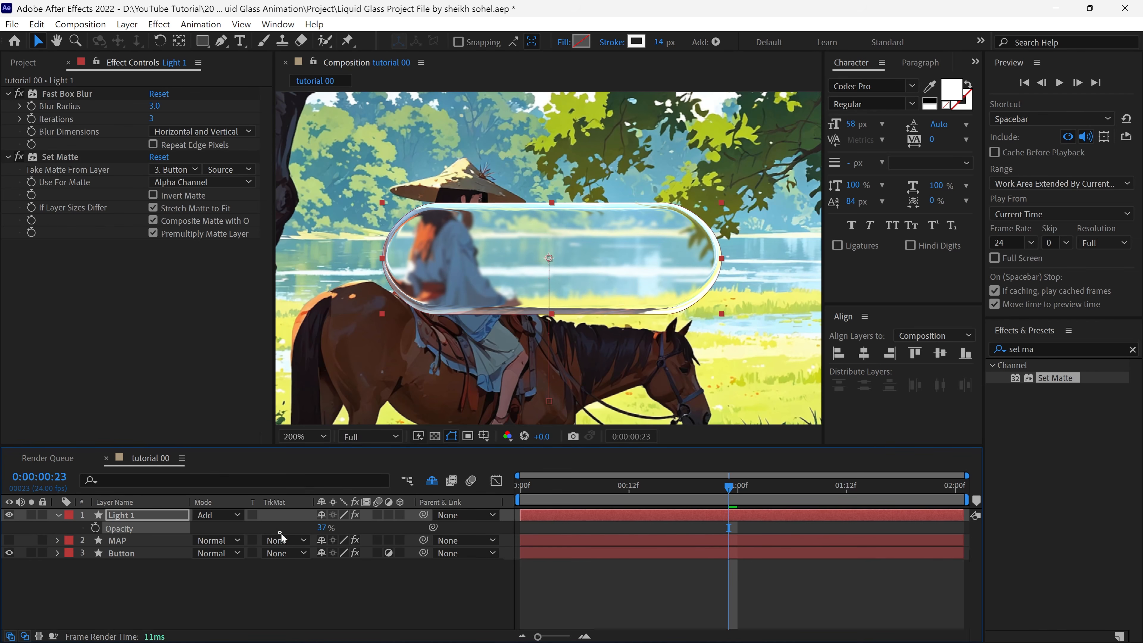
click(57, 515)
click(9, 515)
click(9, 514)
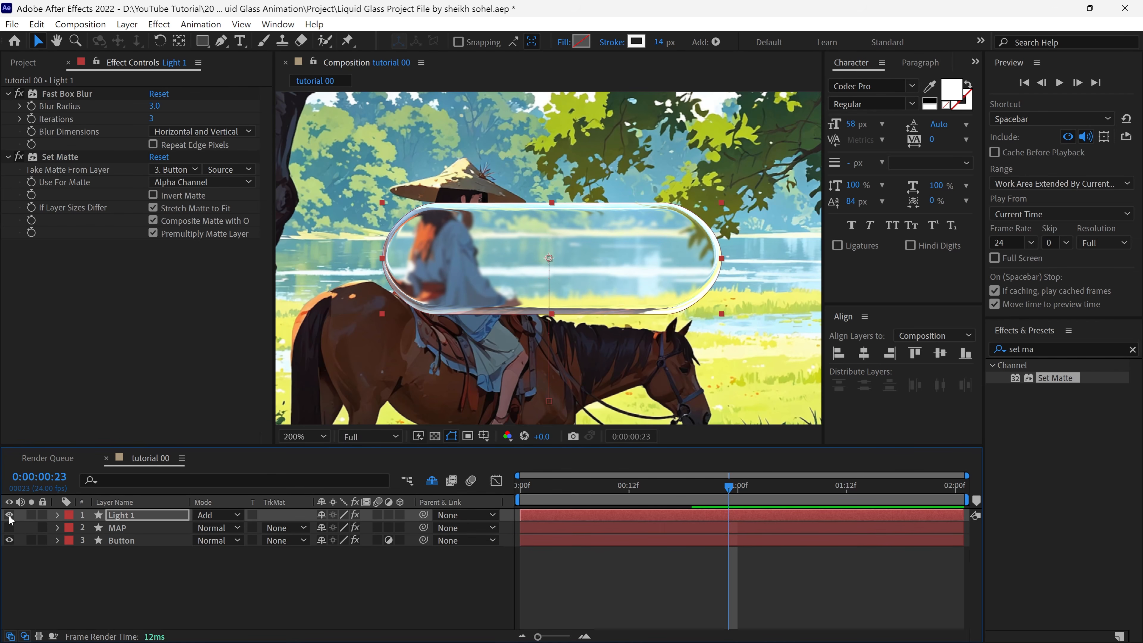
click(9, 515)
click(9, 516)
Step: Set the Button layer's Fast Box Blur radius to 1
click(130, 541)
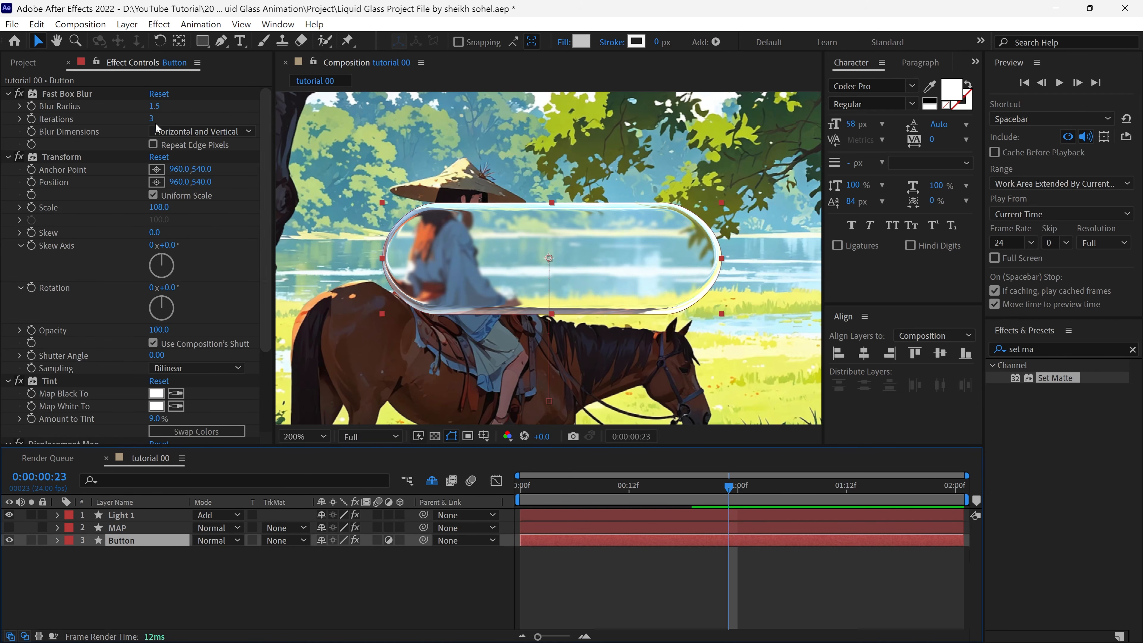
click(151, 106)
text(1)
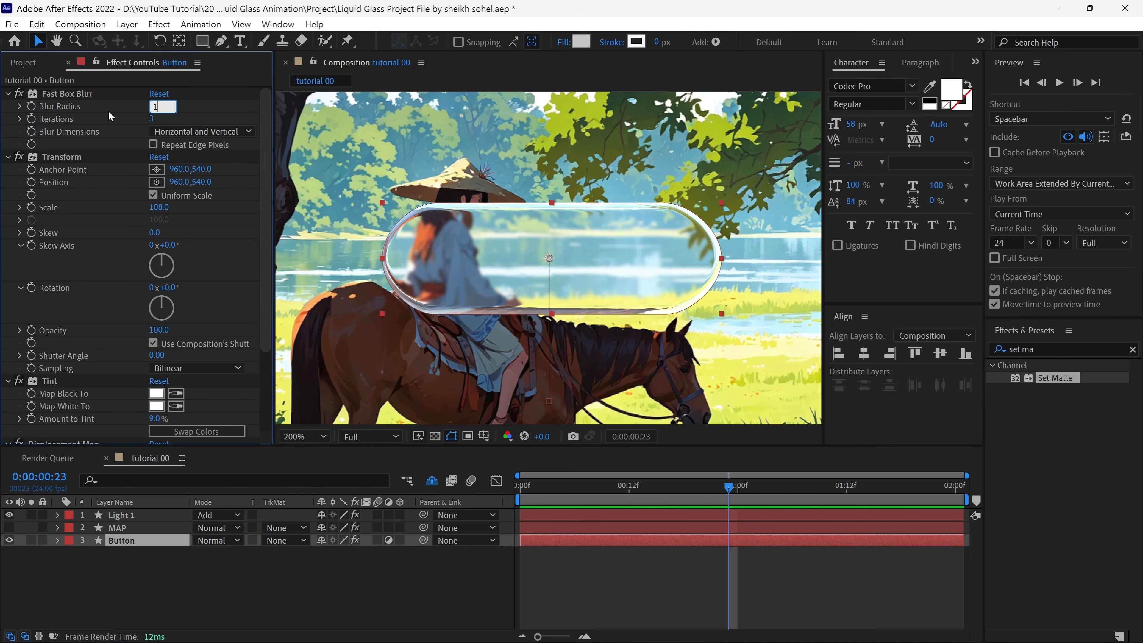
key(Return)
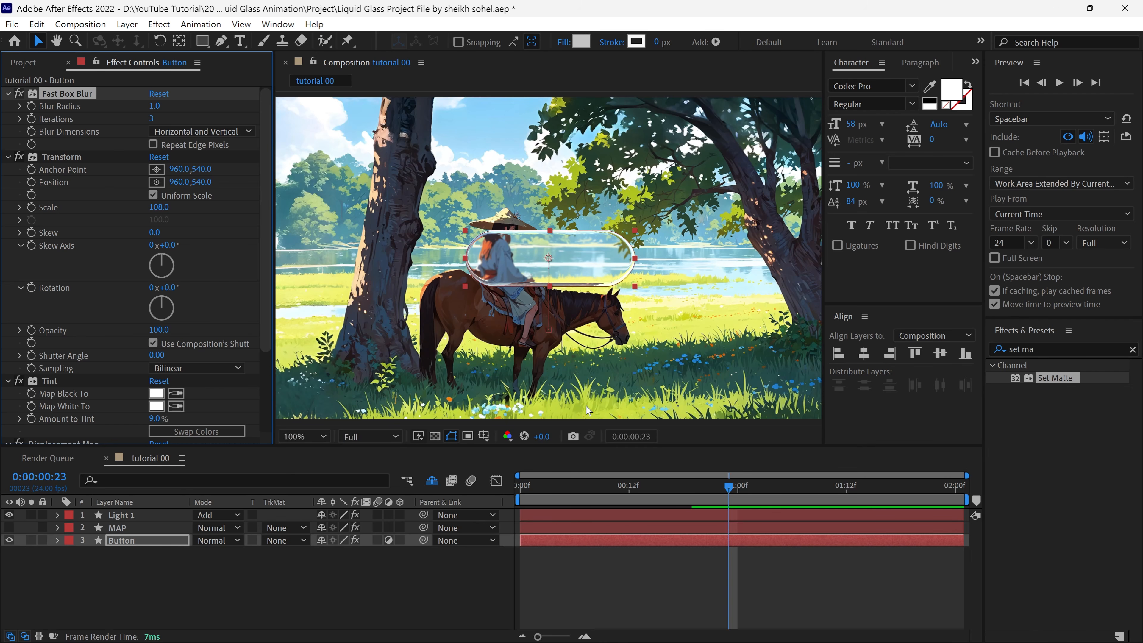
Step: Play back the composition to check the button with its reduced blur
key(space)
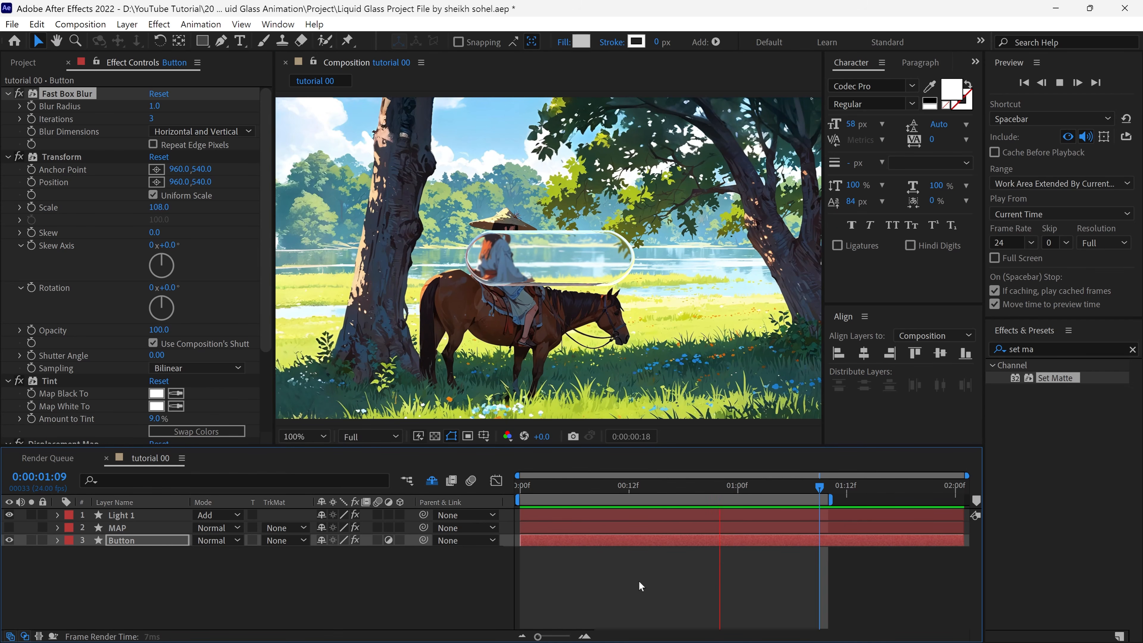
key(space)
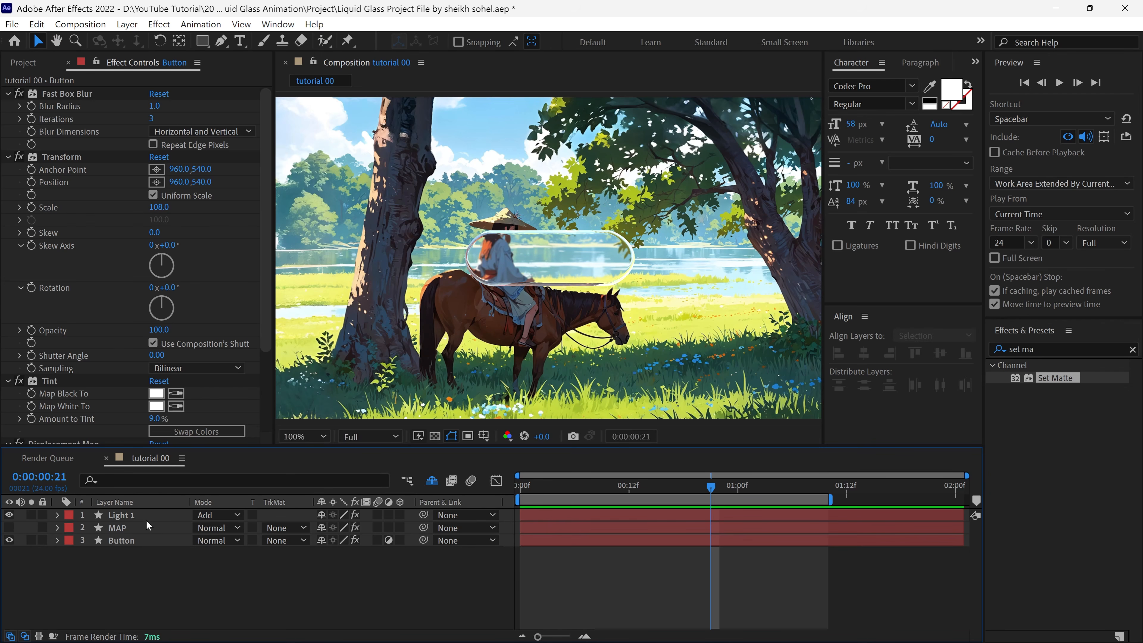
Step: Duplicate the Light 1 layer and rename the copy Light Sweep
click(120, 518)
key(ctrl+d)
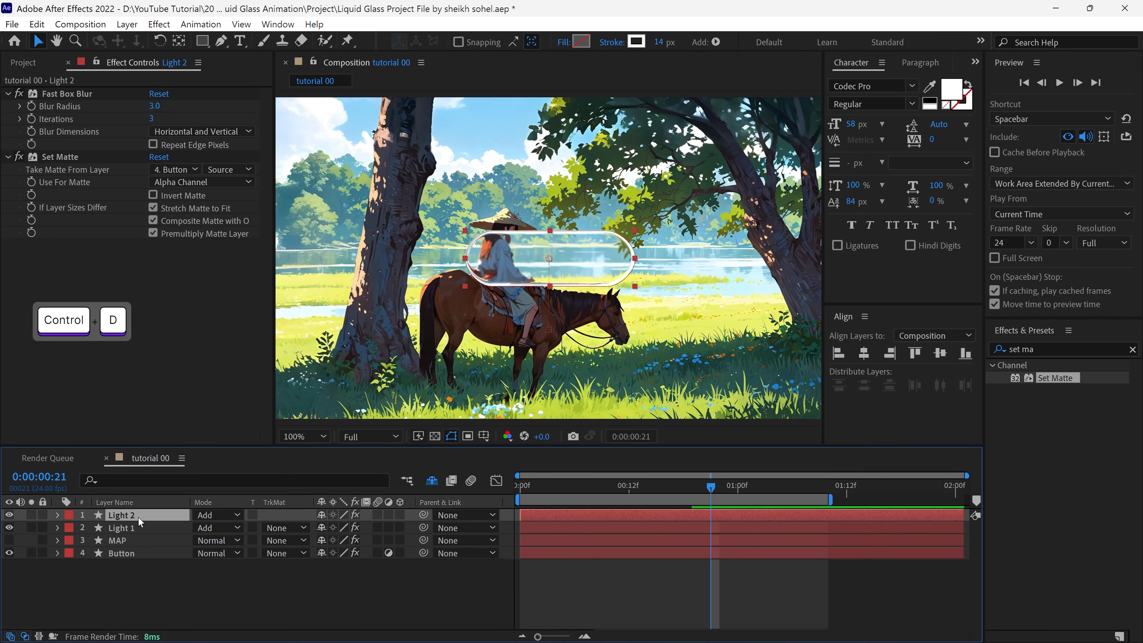
key(Return)
text(Light Sw)
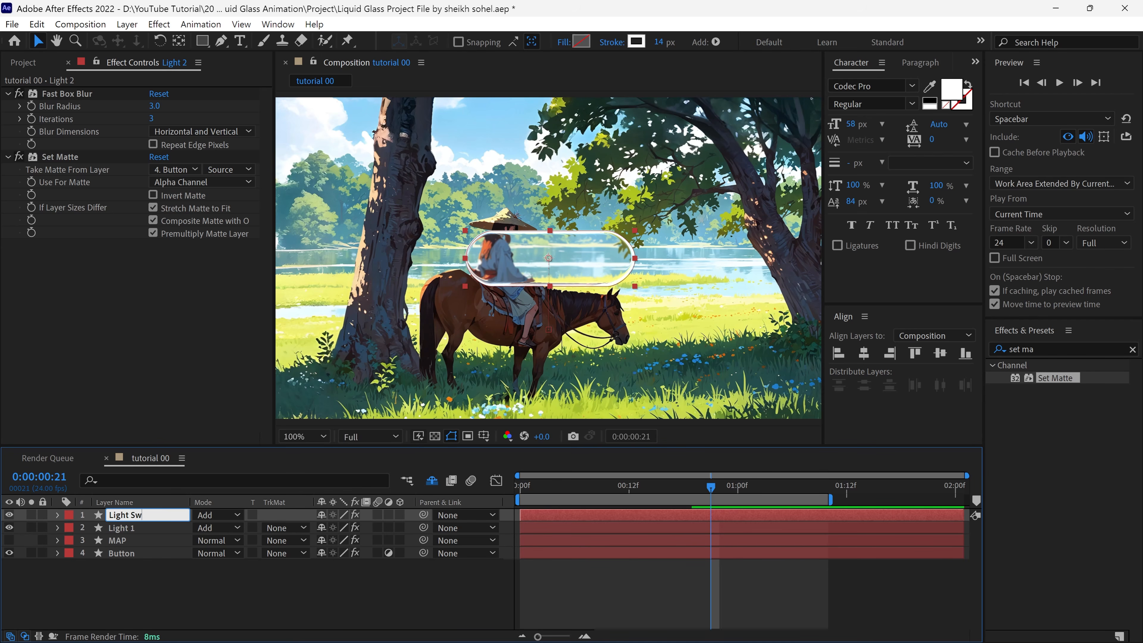
text(eep)
key(Return)
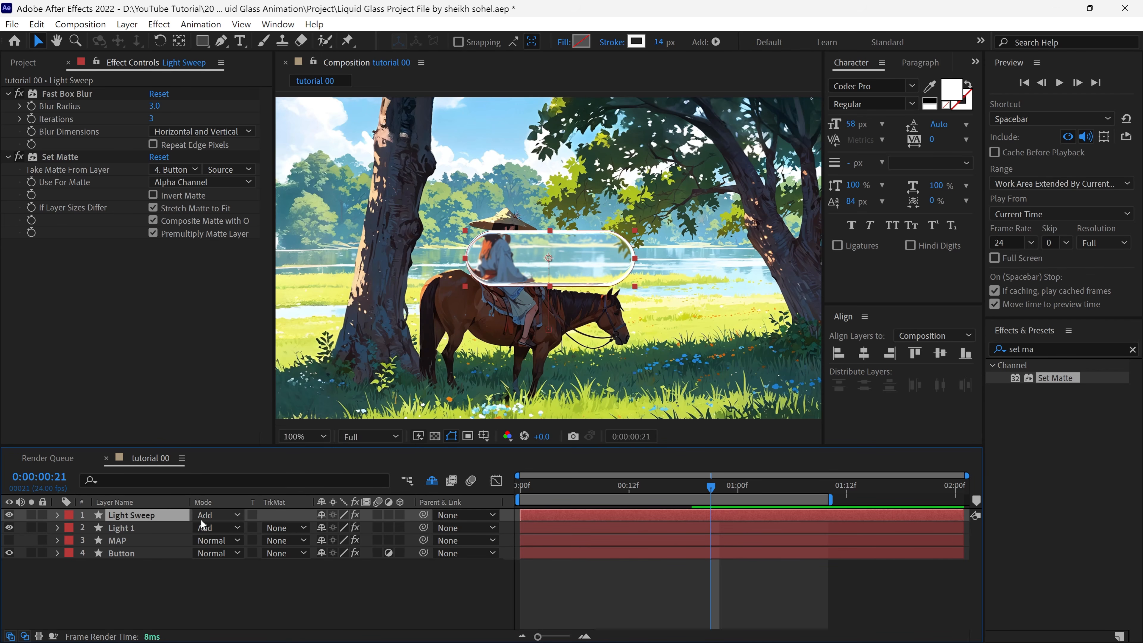
Step: Set the Light Sweep layer's blending mode to Normal and remove its Set Matte and Fast Box Blur effects
click(210, 516)
click(269, 127)
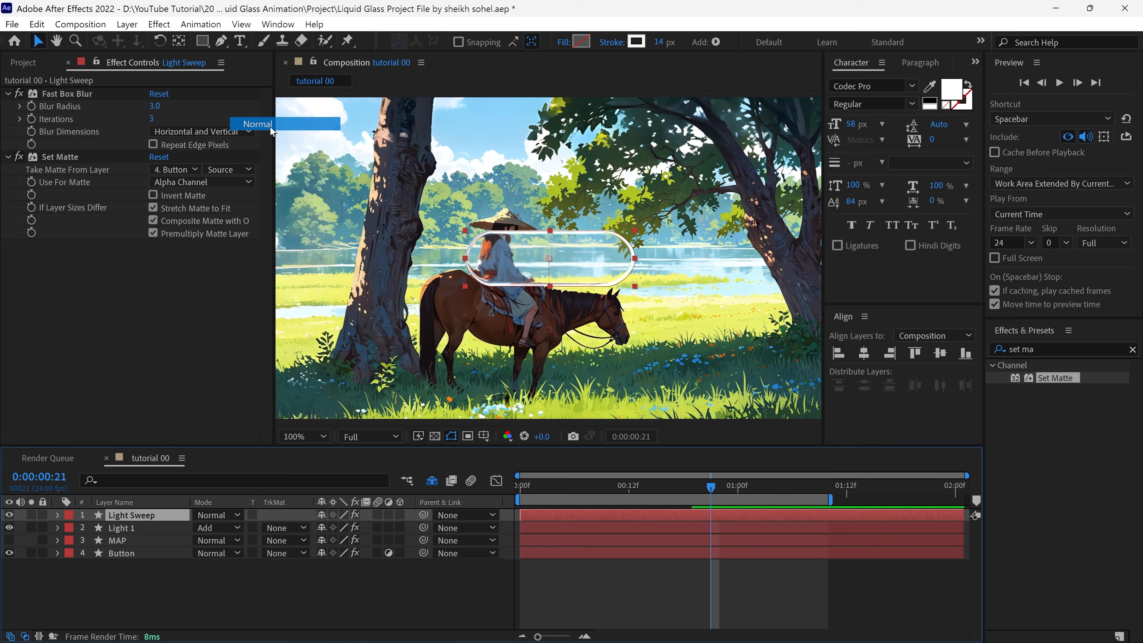
click(82, 159)
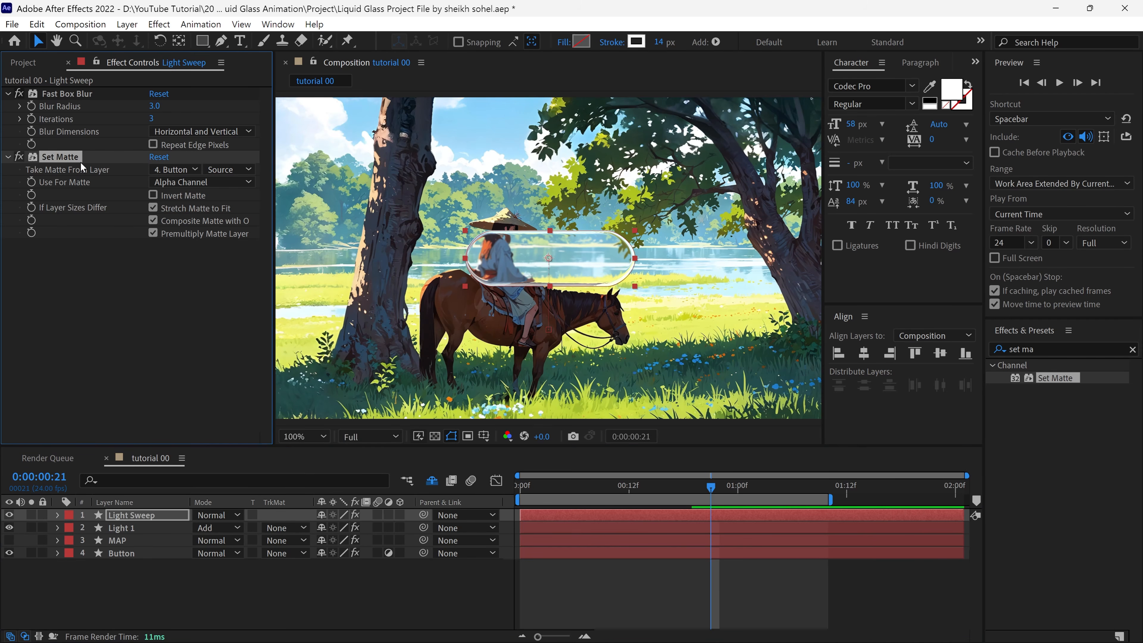
key(Delete)
click(66, 96)
key(Delete)
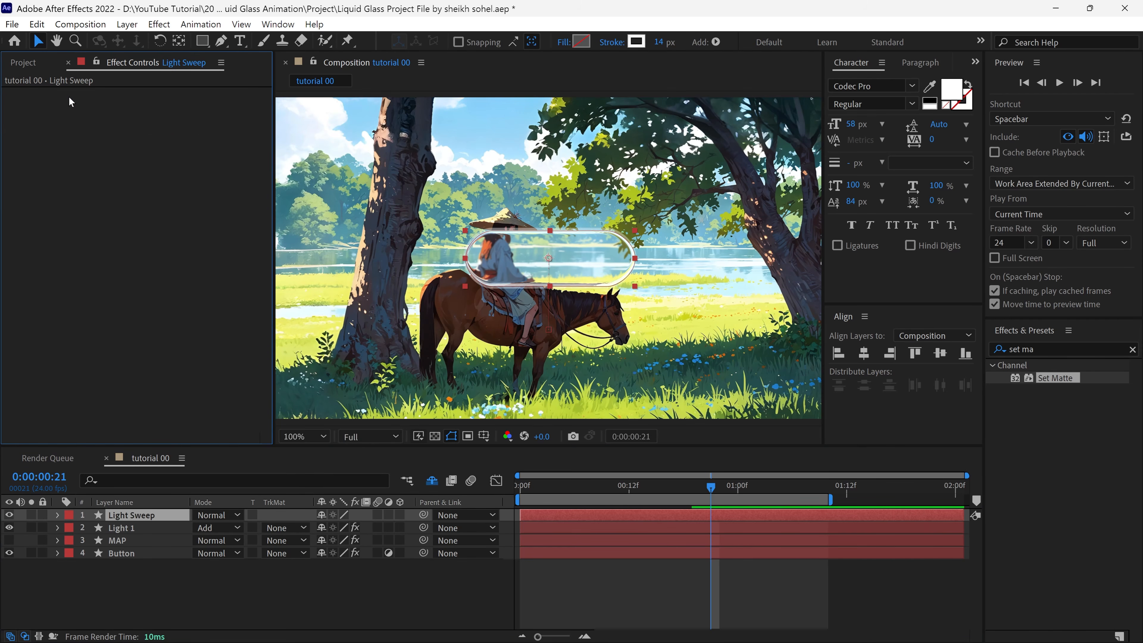
Step: Give the Light Sweep shape a solid color fill and reduce its stroke width to 0 px
click(564, 42)
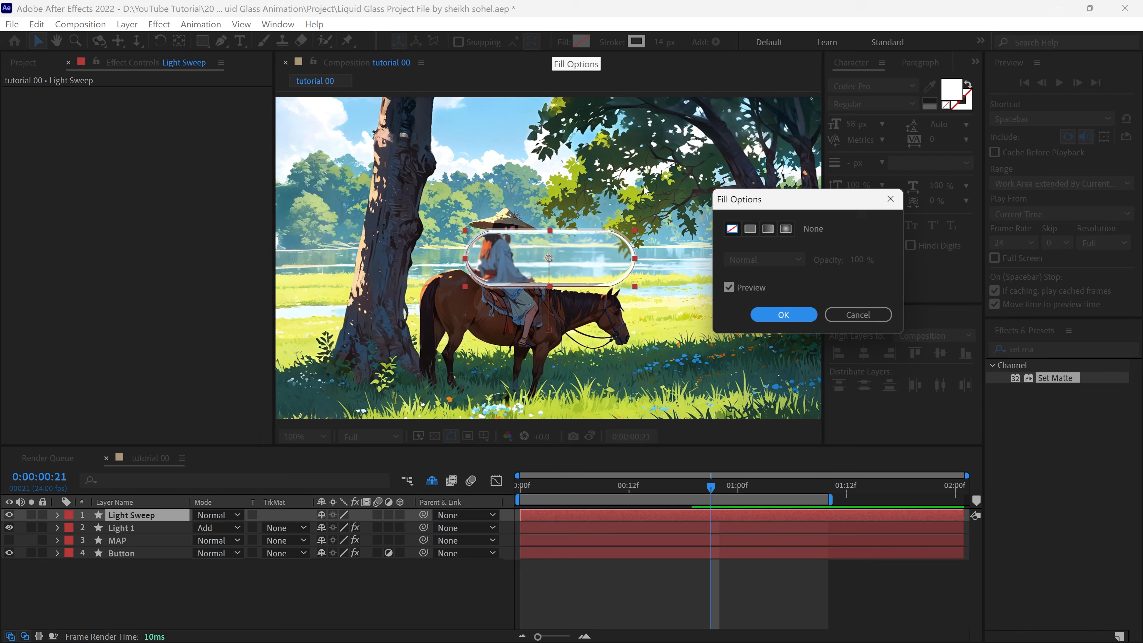
click(750, 229)
click(783, 314)
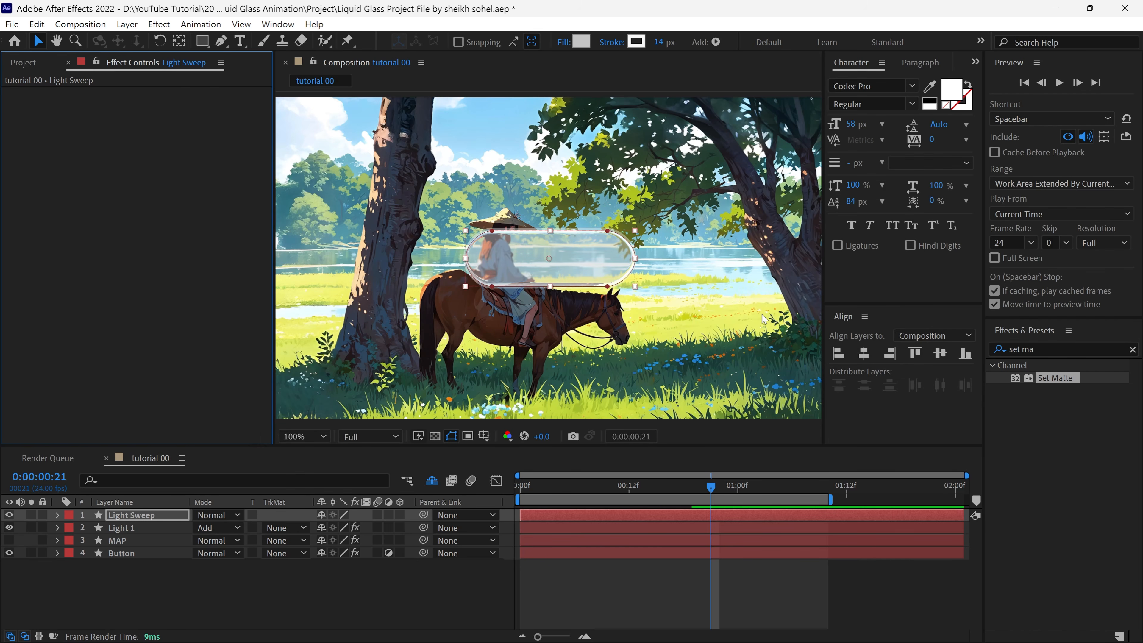
drag(658, 40, 607, 40)
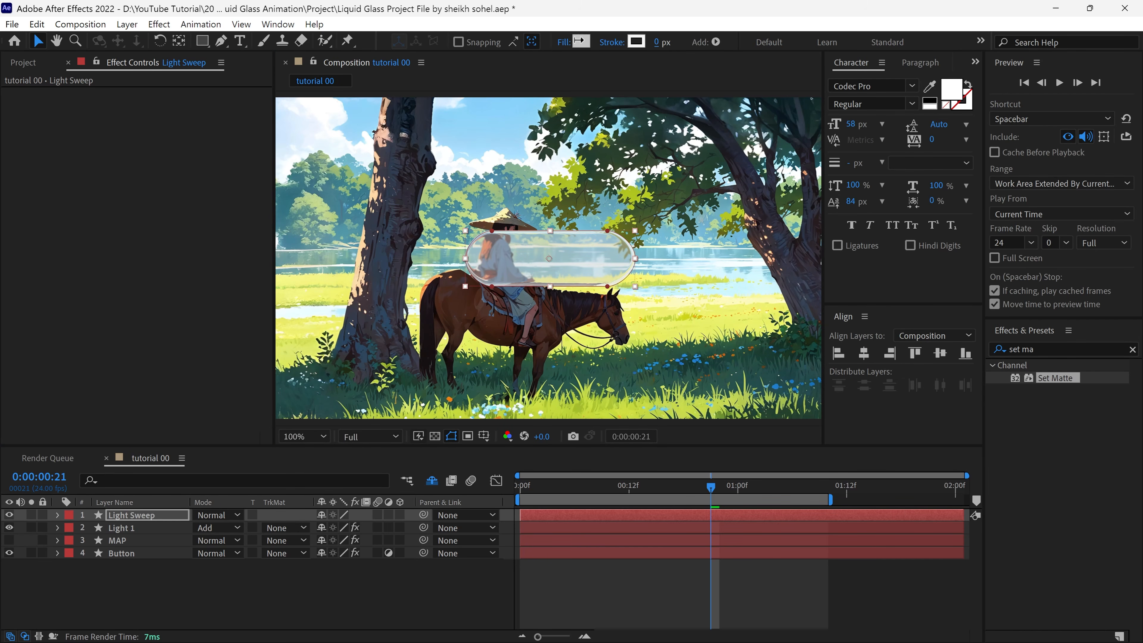
Step: Raise the Light Sweep layer's opacity to 100%
key(t)
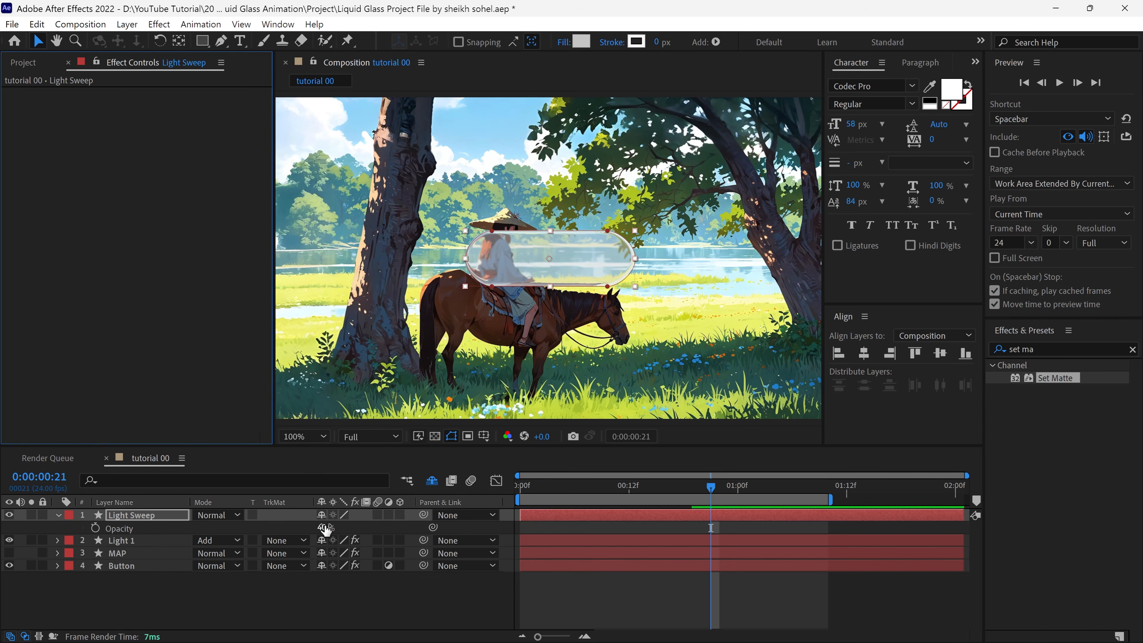
drag(325, 528, 356, 529)
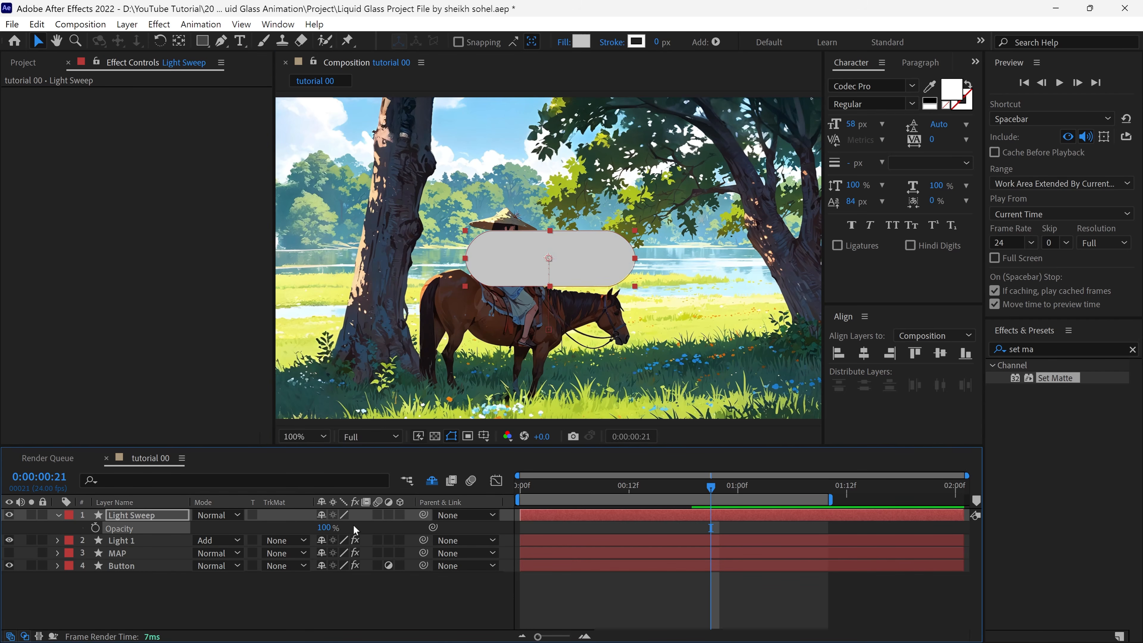
click(58, 515)
Step: Find the CC Light Sweep effect and apply it to the Light Sweep layer
click(993, 352)
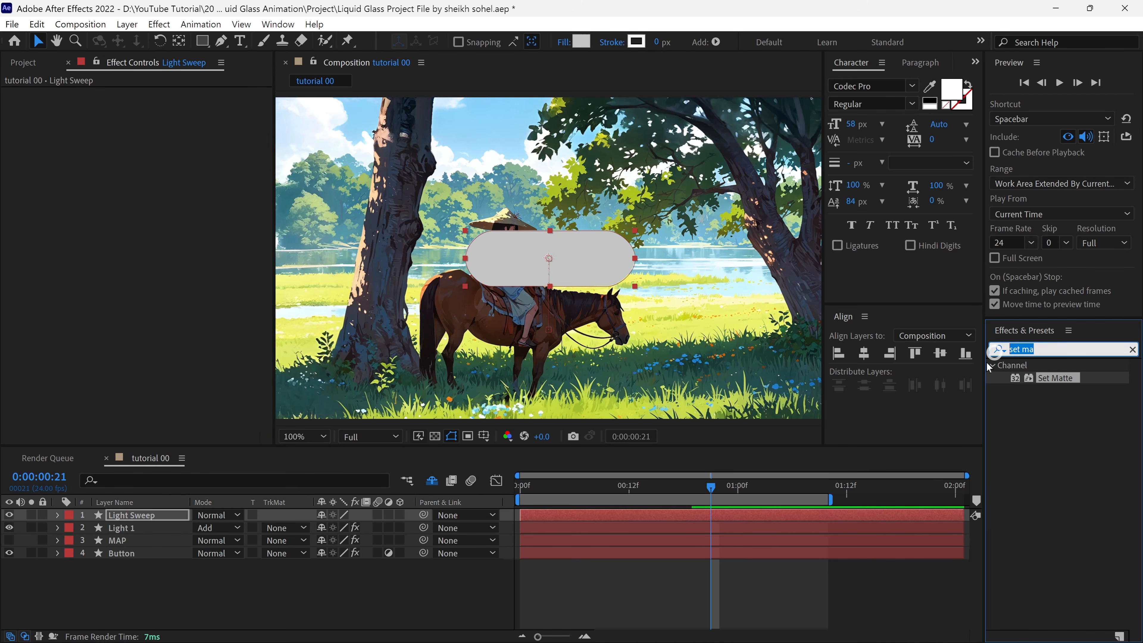
text(cc light)
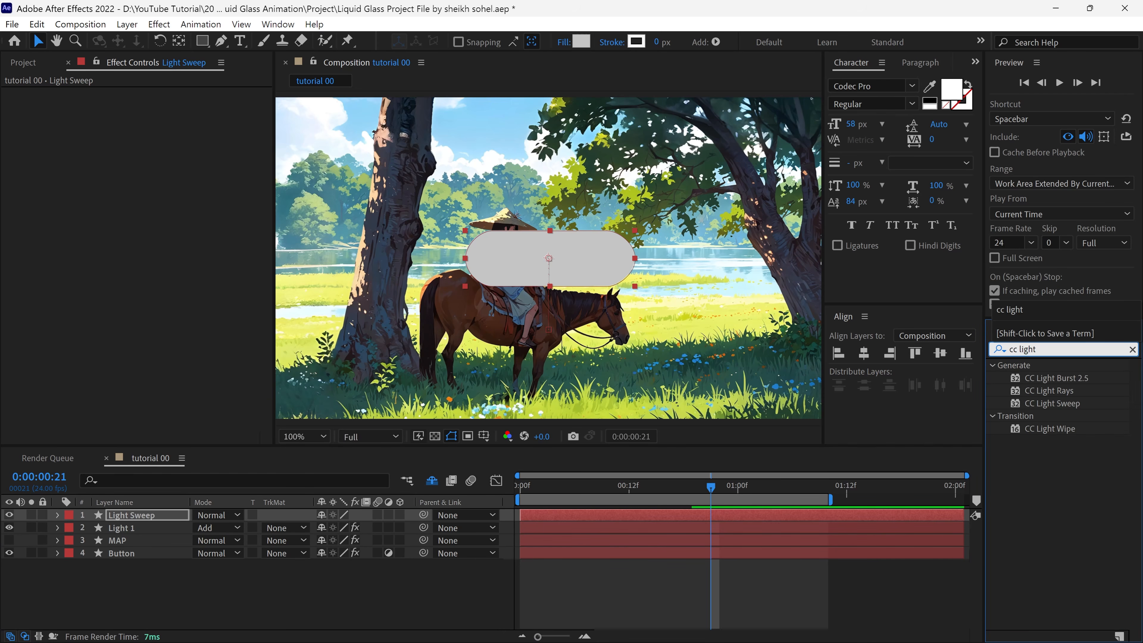
click(1088, 399)
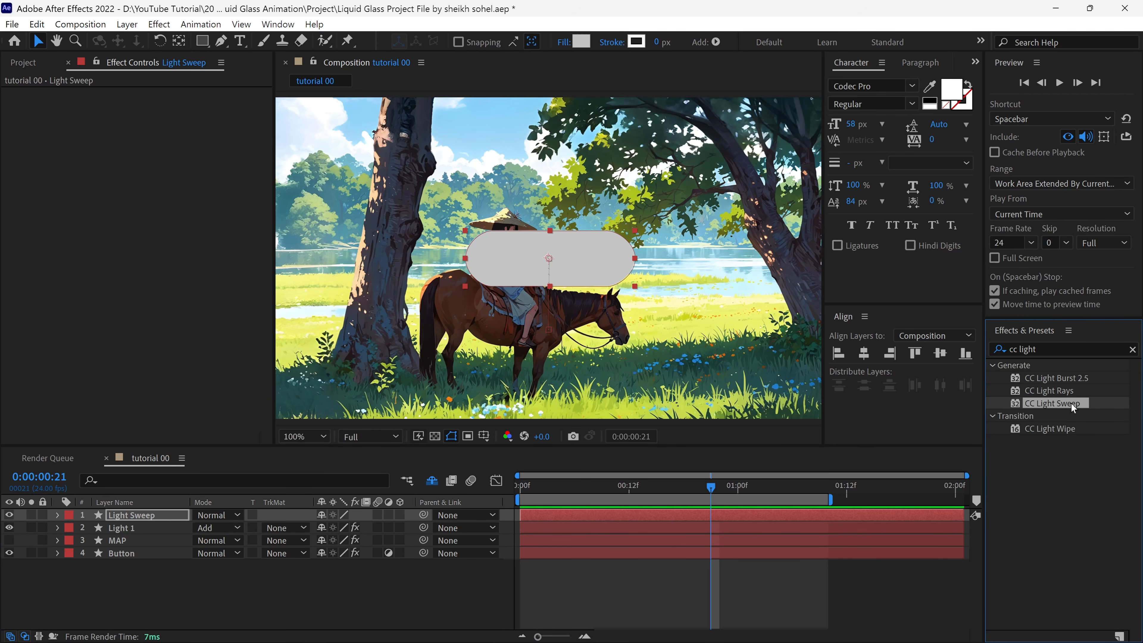
drag(1071, 403, 171, 522)
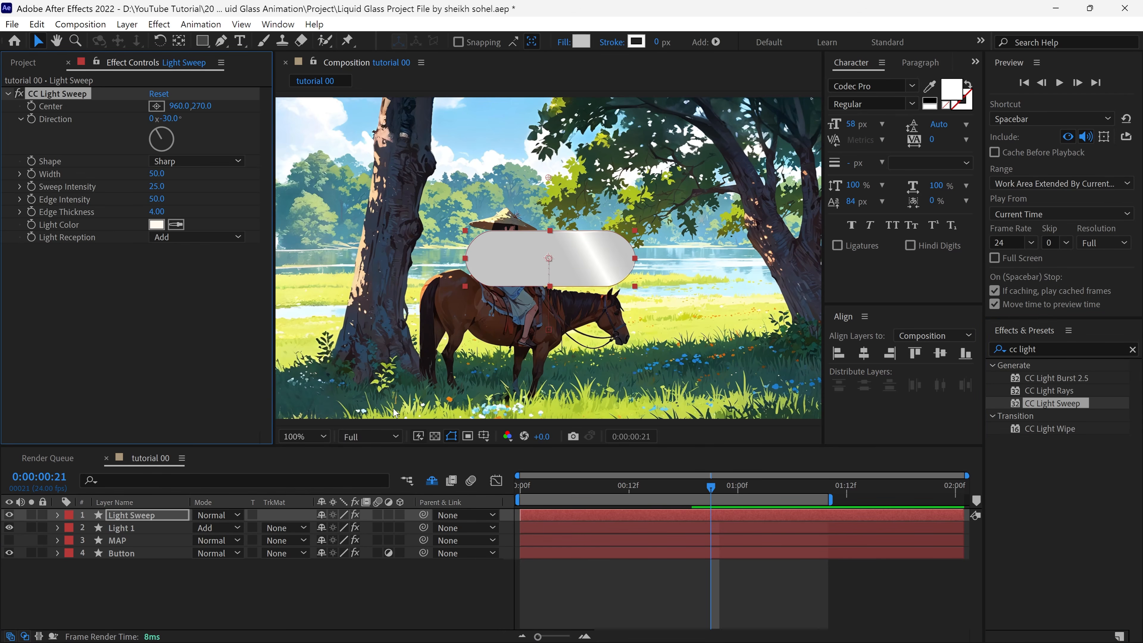
Step: Place the light sweep's center in the middle of the button at 960, 539 and set its direction to 49°
key(period)
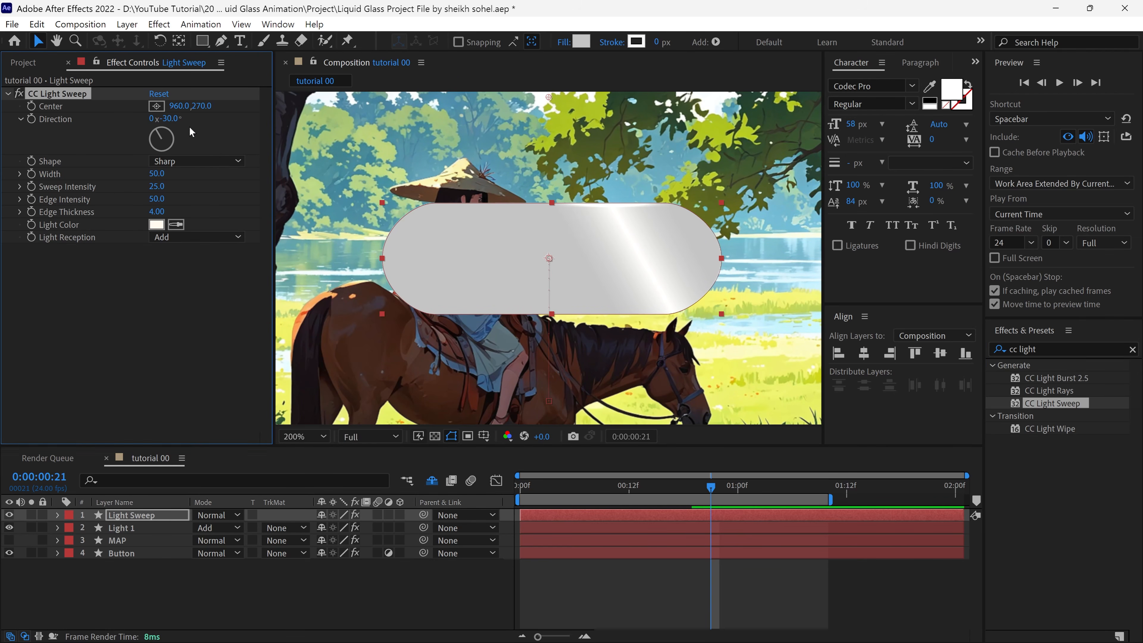
click(156, 108)
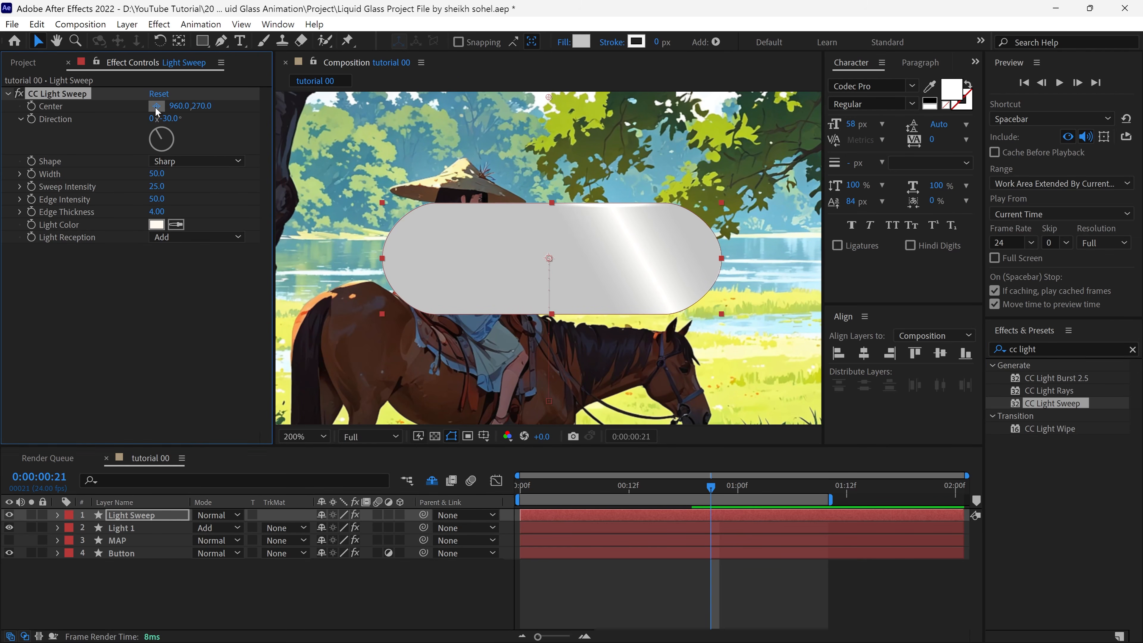
click(549, 258)
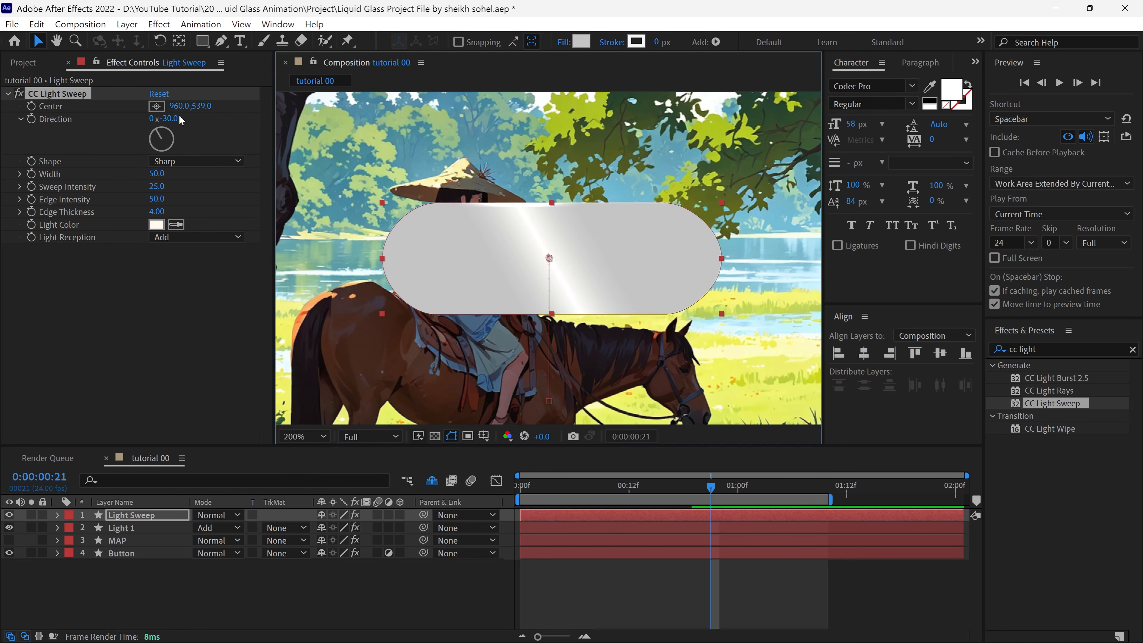
drag(169, 118, 230, 120)
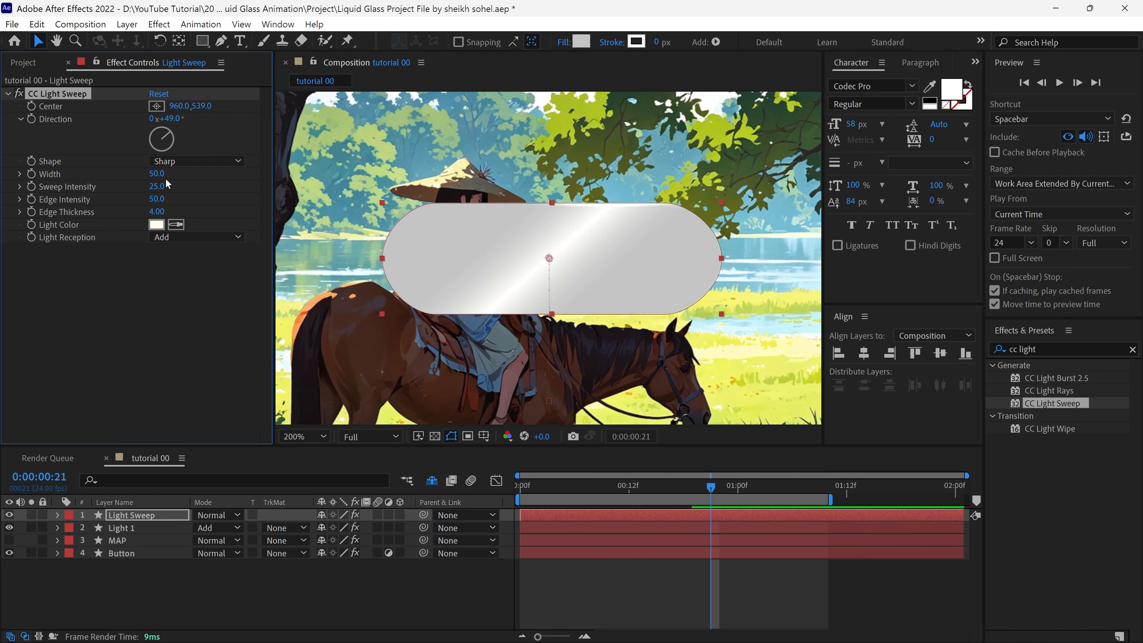
Step: Set the light sweep's width to 76, sweep intensity to 0, edge intensity to 118 and edge thickness to 4.3
drag(157, 173, 186, 172)
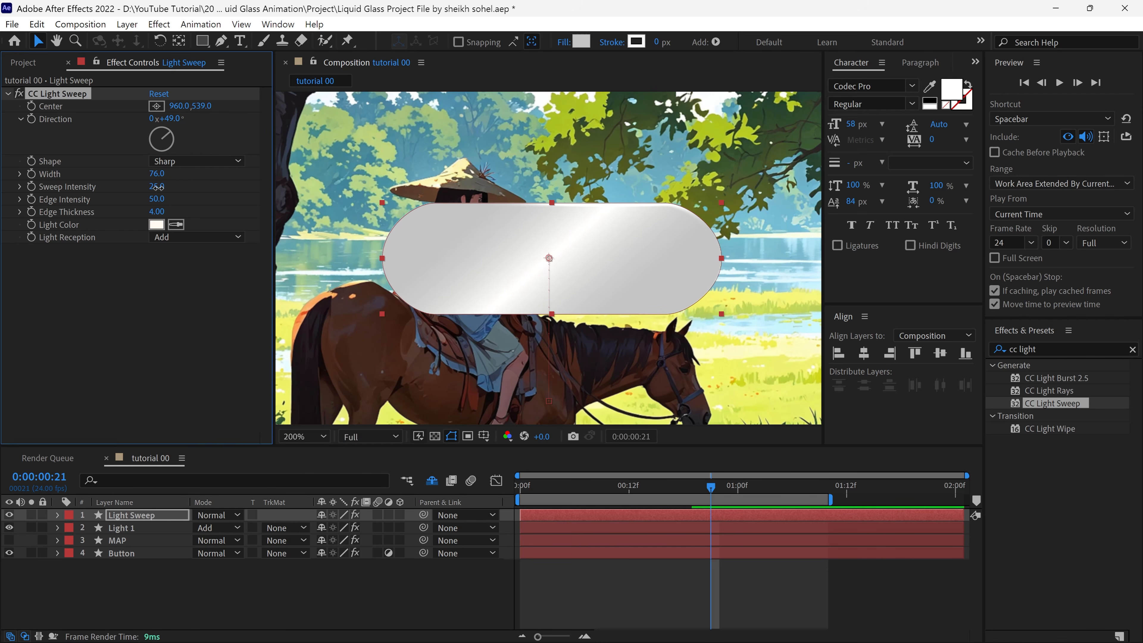
drag(157, 187, 110, 194)
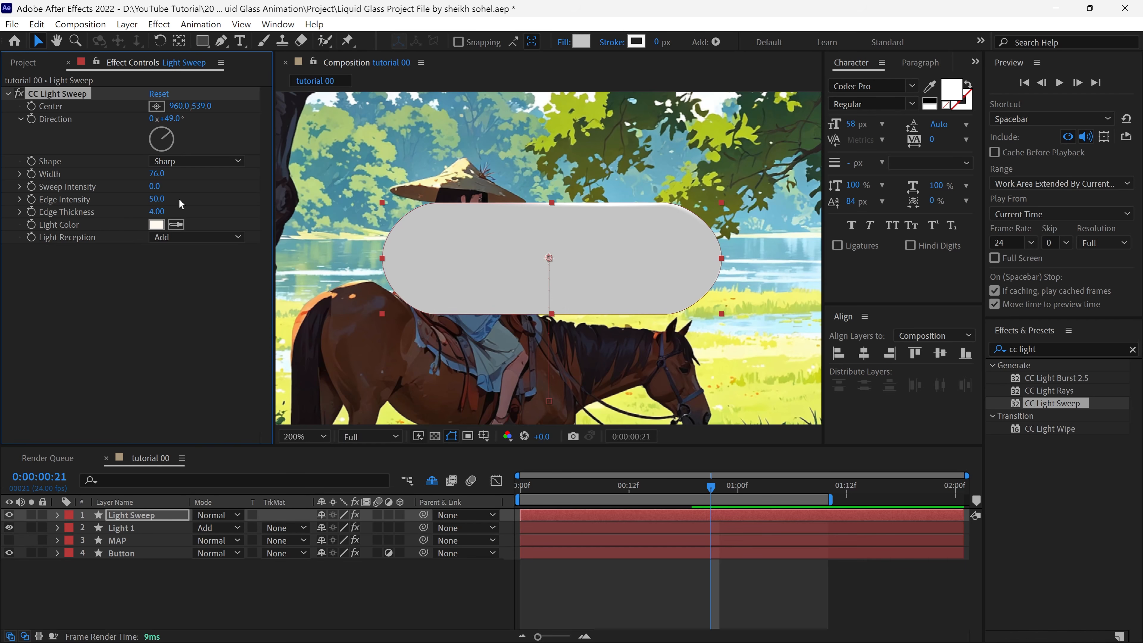
mouse_move(172, 197)
mouse_down()
mouse_move(213, 189)
mouse_move(163, 210)
mouse_move(203, 209)
mouse_move(162, 215)
mouse_up()
Step: Set the CC Light Sweep light reception to Cutout and its direction to -122°
click(197, 236)
click(191, 286)
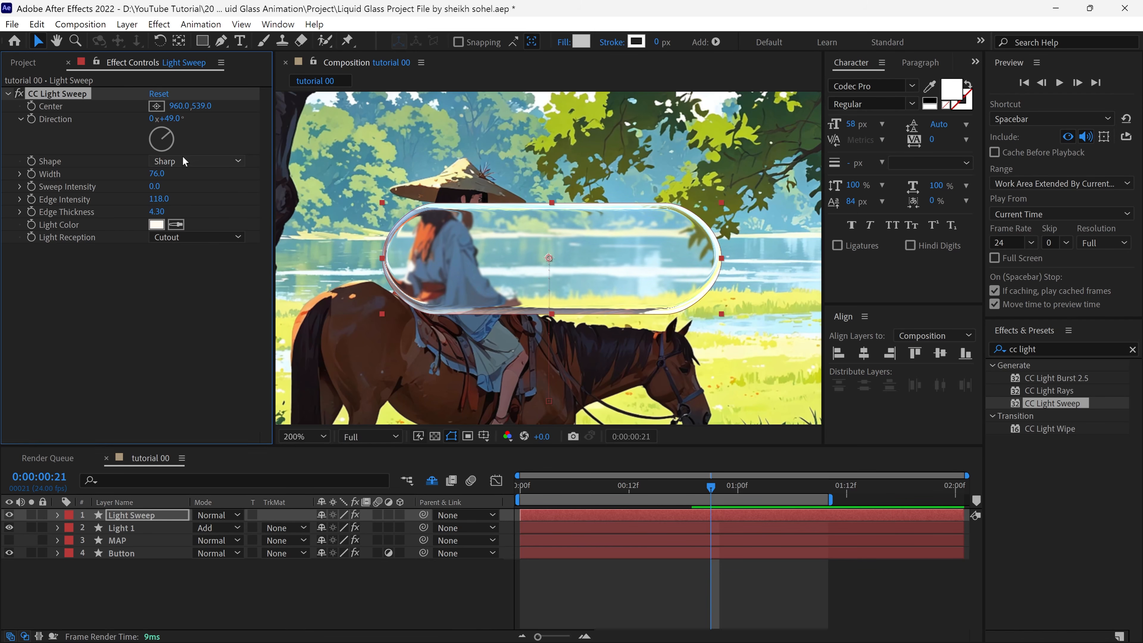
drag(180, 119, 91, 164)
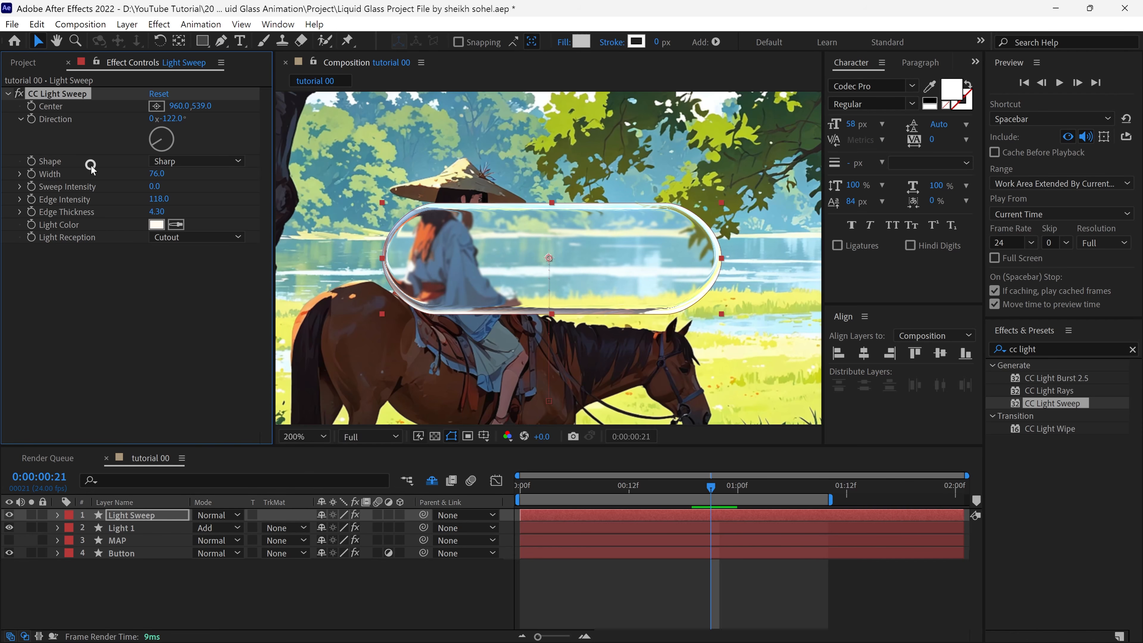
Step: Duplicate the Light Sweep layer and change the copy's light color to dark gray 252525
click(133, 515)
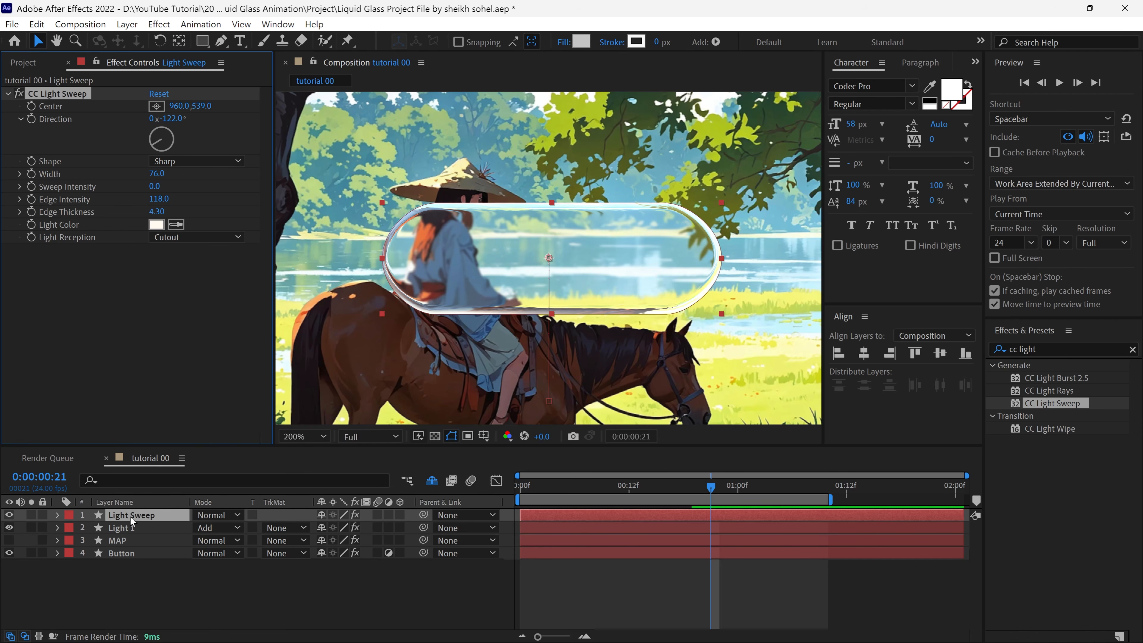
key(ctrl+d)
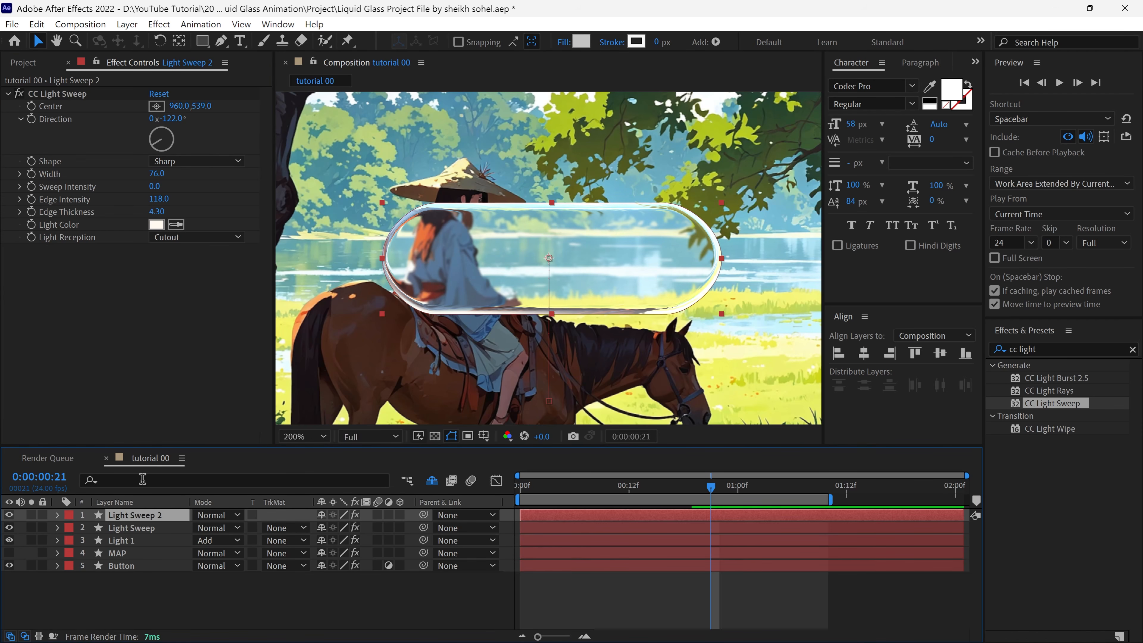
click(156, 224)
drag(859, 296, 680, 325)
click(1082, 167)
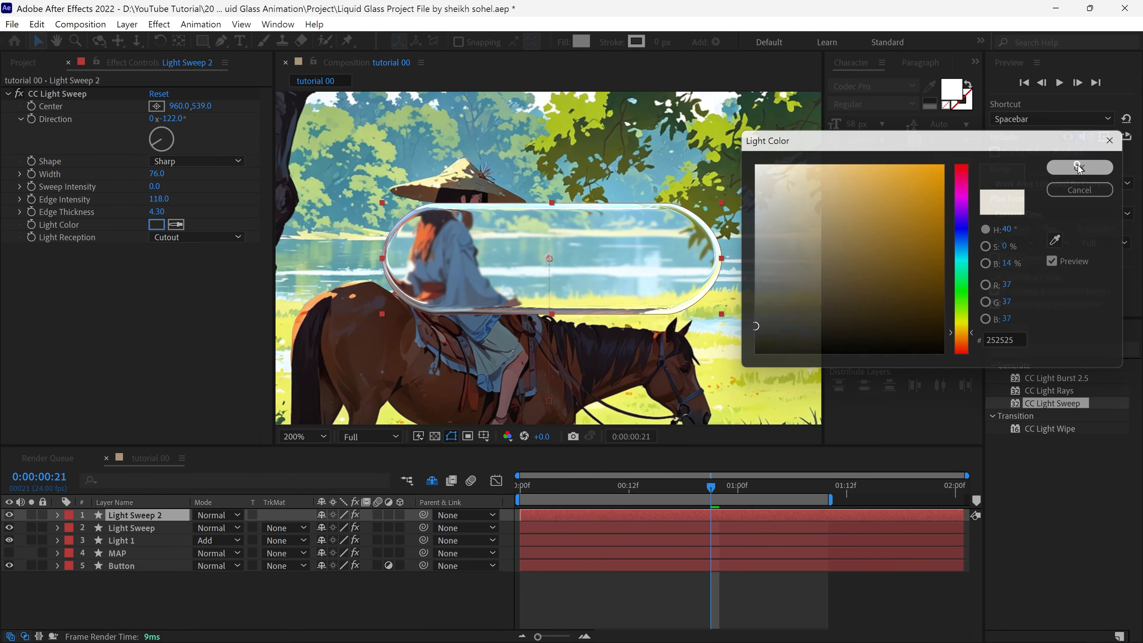
Step: Set the Light Sweep 2 layer's sweep direction to 61° and lower the layer's opacity
drag(166, 118, 304, 118)
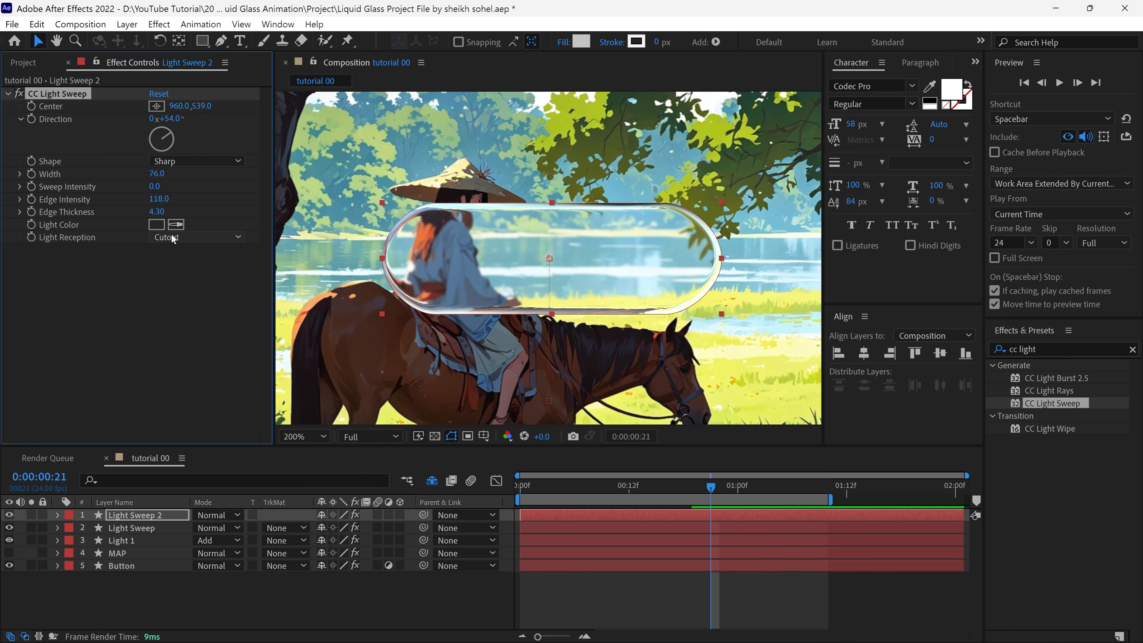
key(t)
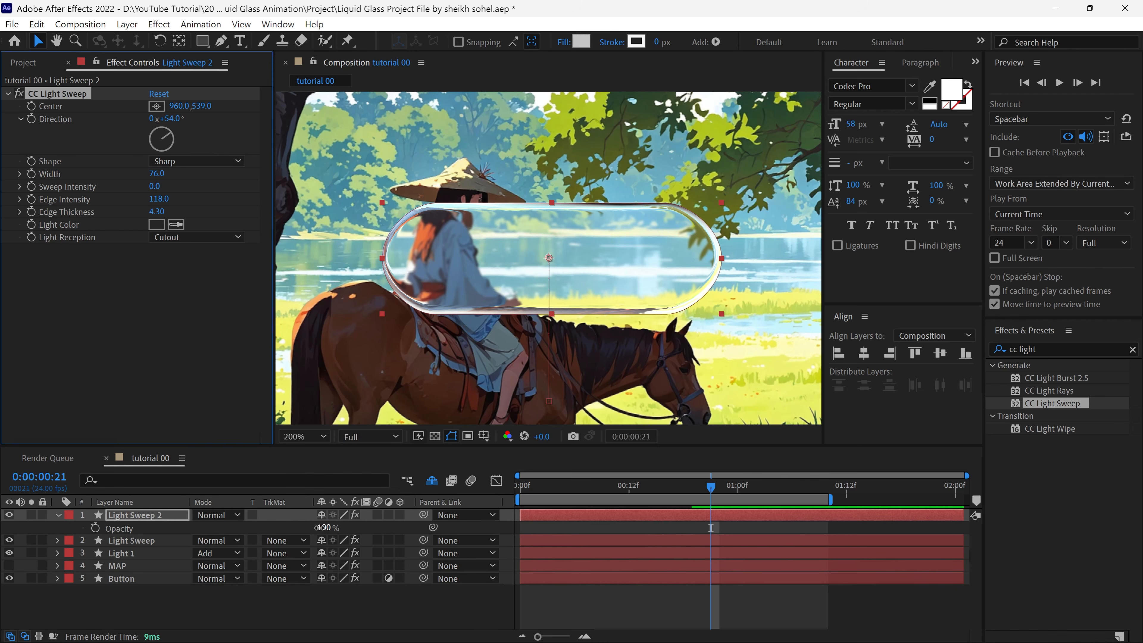
drag(321, 527, 293, 526)
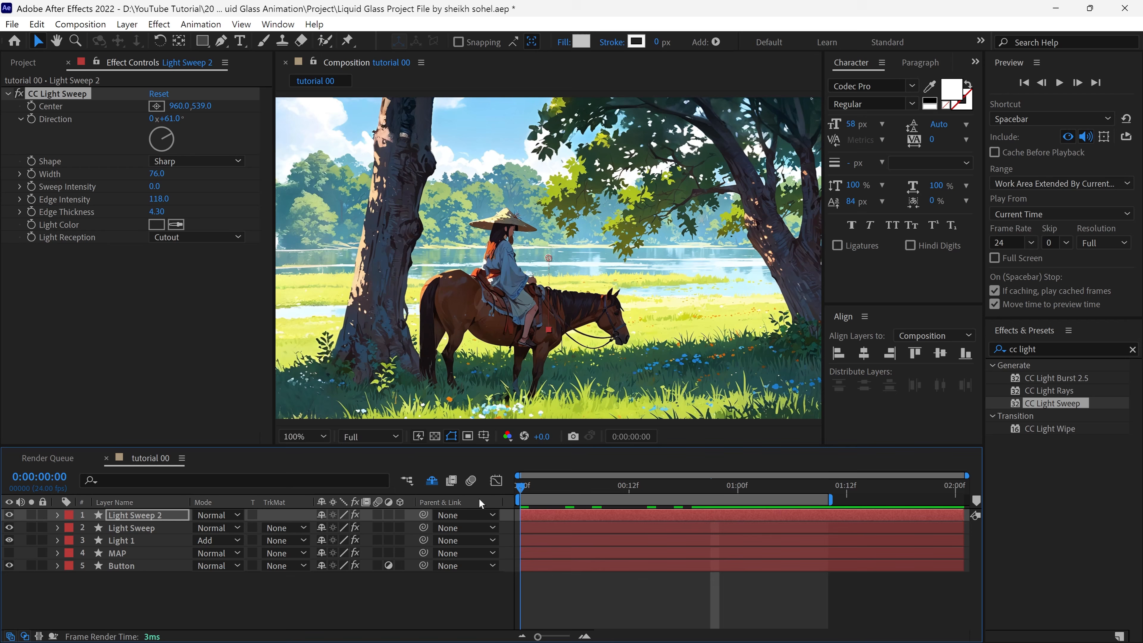
Step: Play back the composition from the first frame to check the edge lighting, and deselect all layers
key(space)
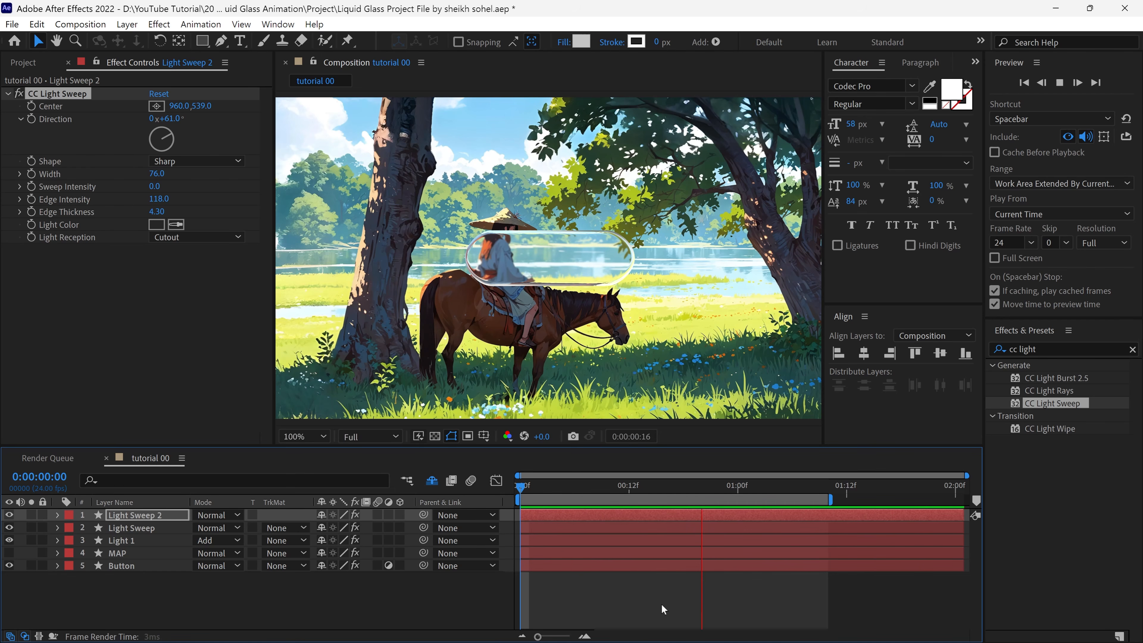
key(space)
click(586, 595)
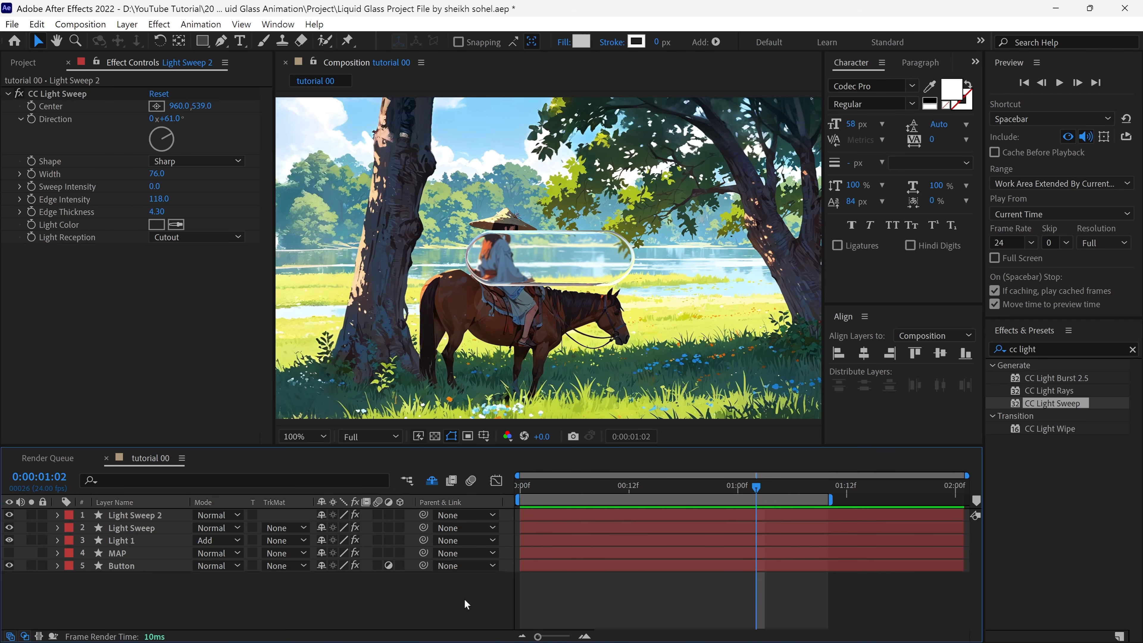
Step: Add a text layer reading "Liquid Glass" over the glass button
click(240, 40)
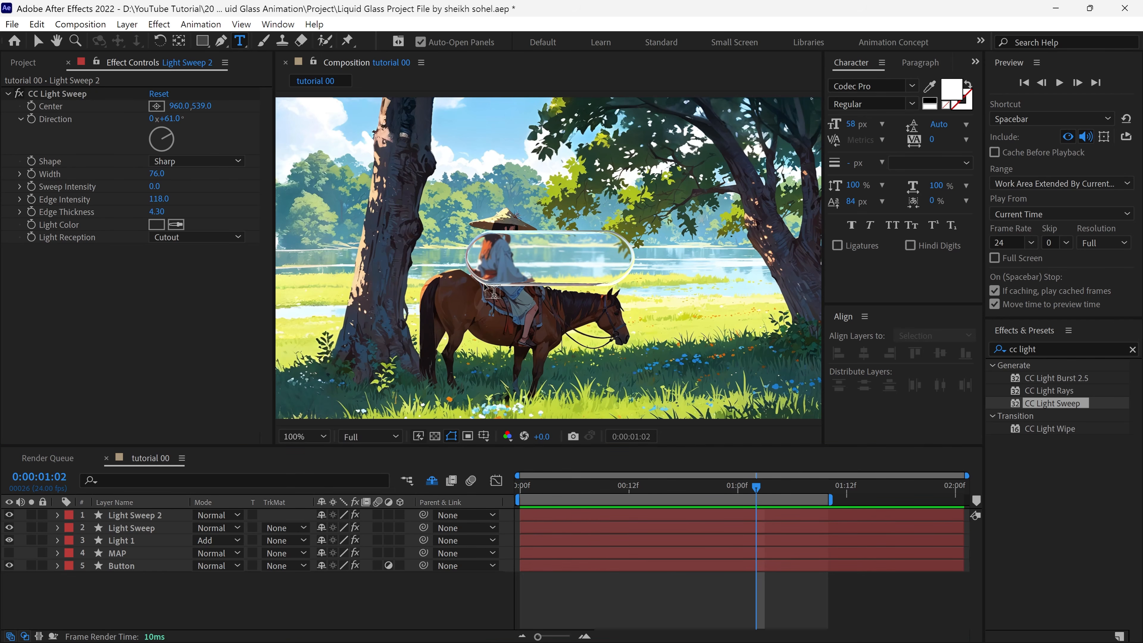
click(513, 258)
text(Liquid Glass)
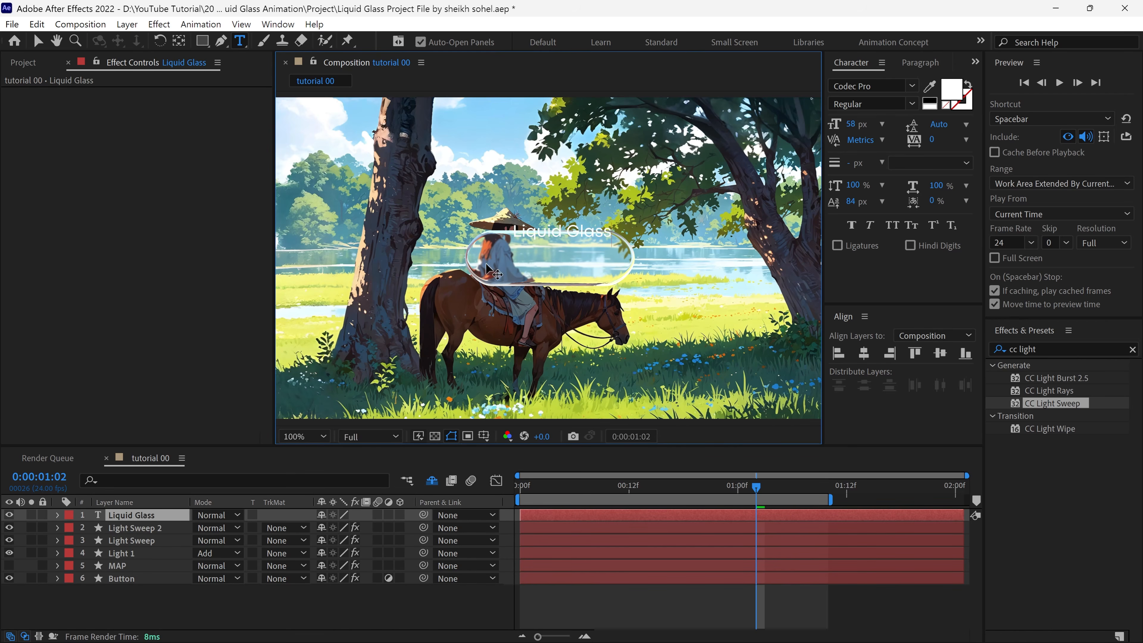
Step: Finish the text entry, centre the Liquid Glass text horizontally and vertically in the composition, and centre its anchor point
key(Escape)
key(v)
click(864, 354)
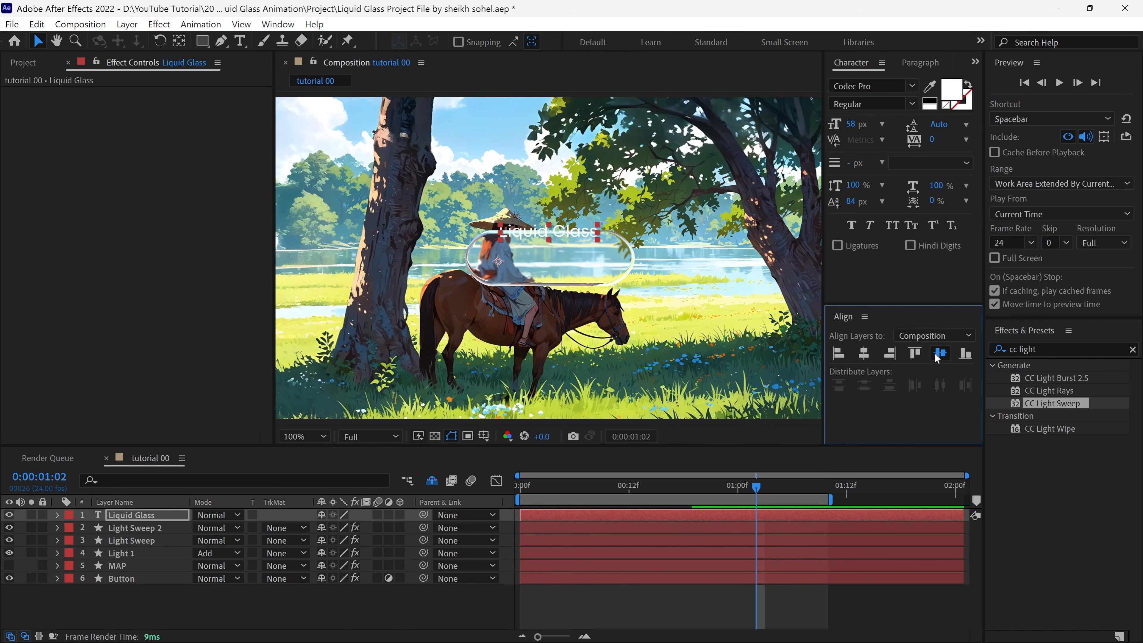
click(939, 354)
key(ctrl+alt+Home)
key(y)
key(v)
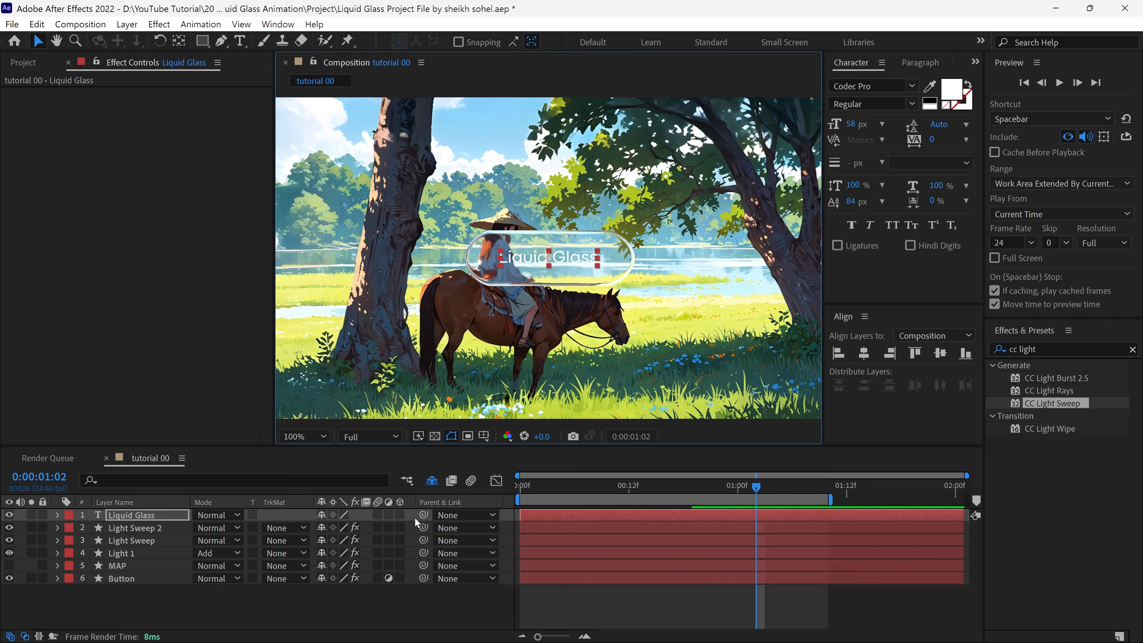
Step: Add a Drop Shadow layer style to the Liquid Glass text layer and increase the shadow's size
click(176, 520)
right_click(172, 518)
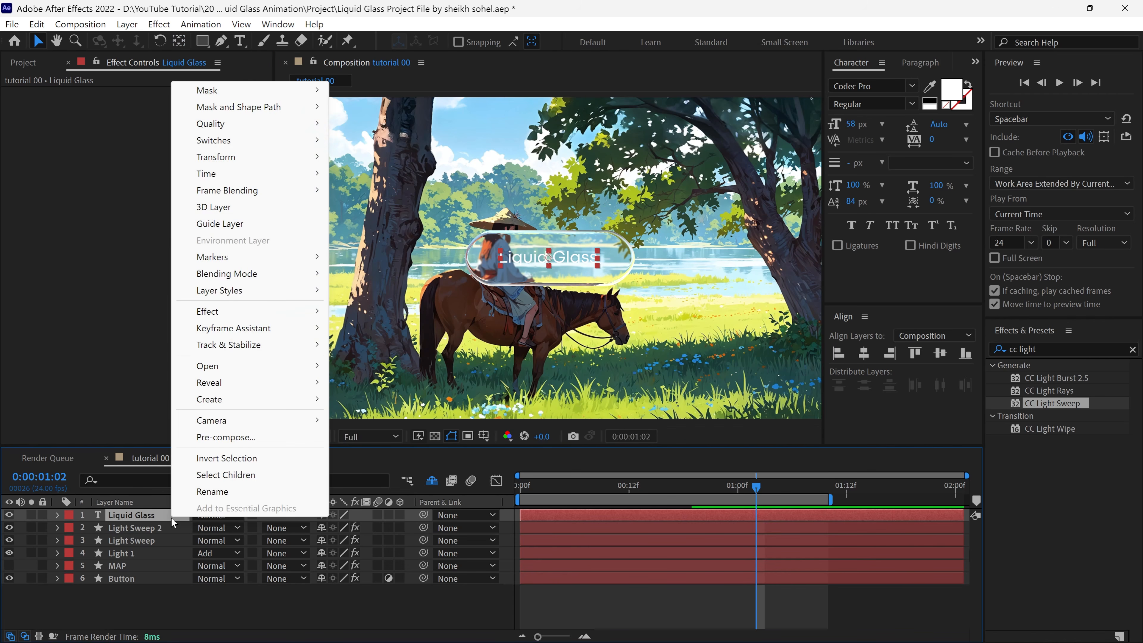
mouse_move(270, 290)
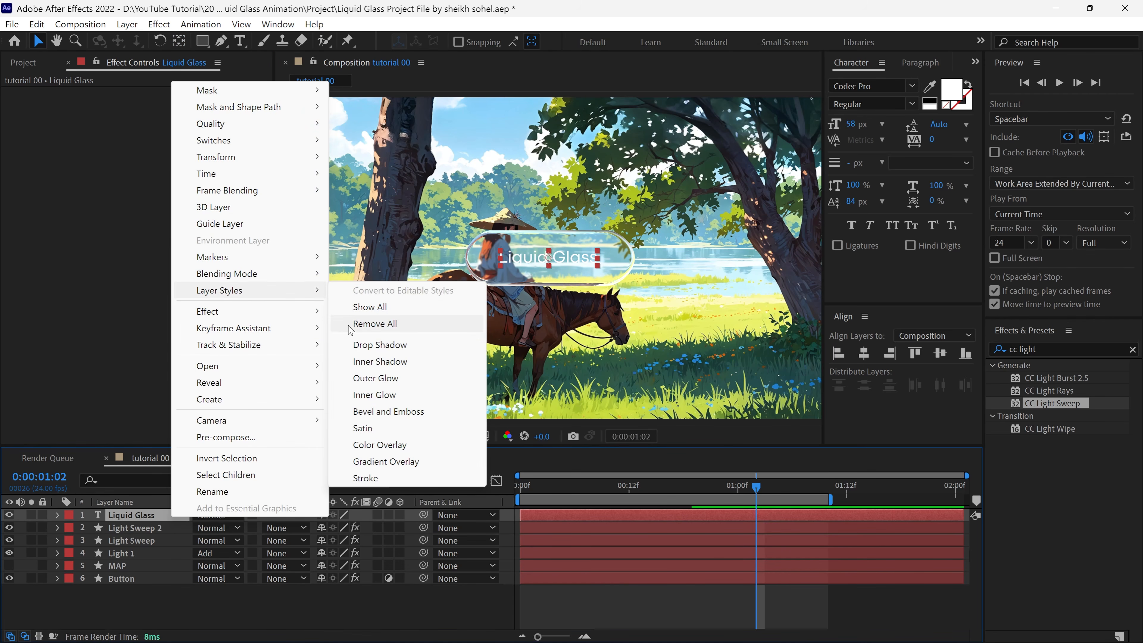
click(359, 346)
key(.)
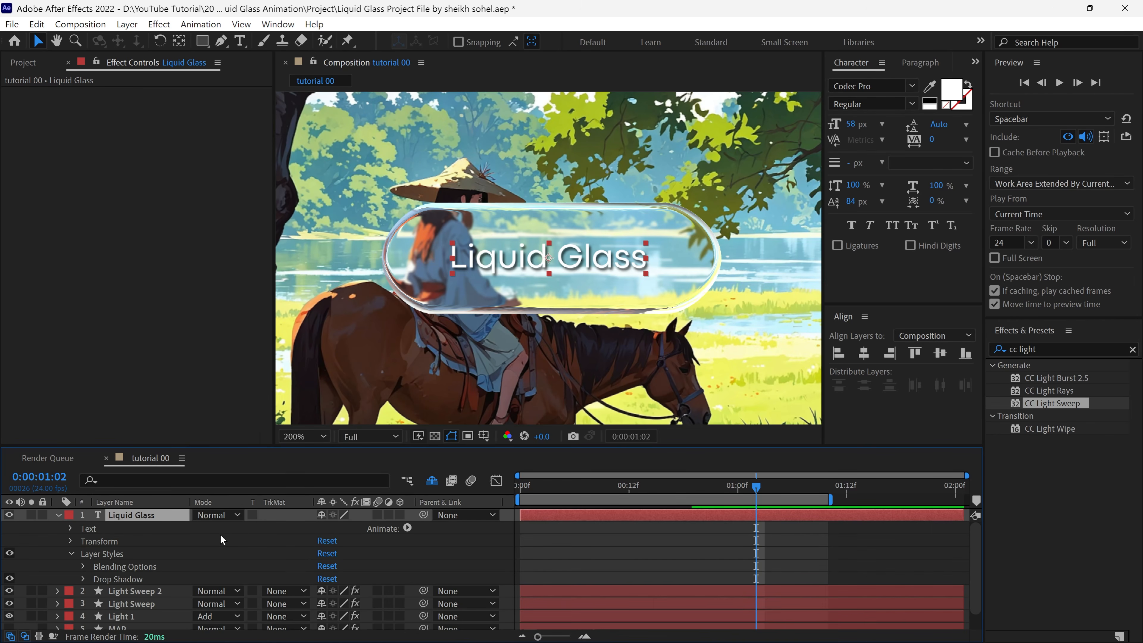
click(83, 579)
scroll(237, 566, down, 5)
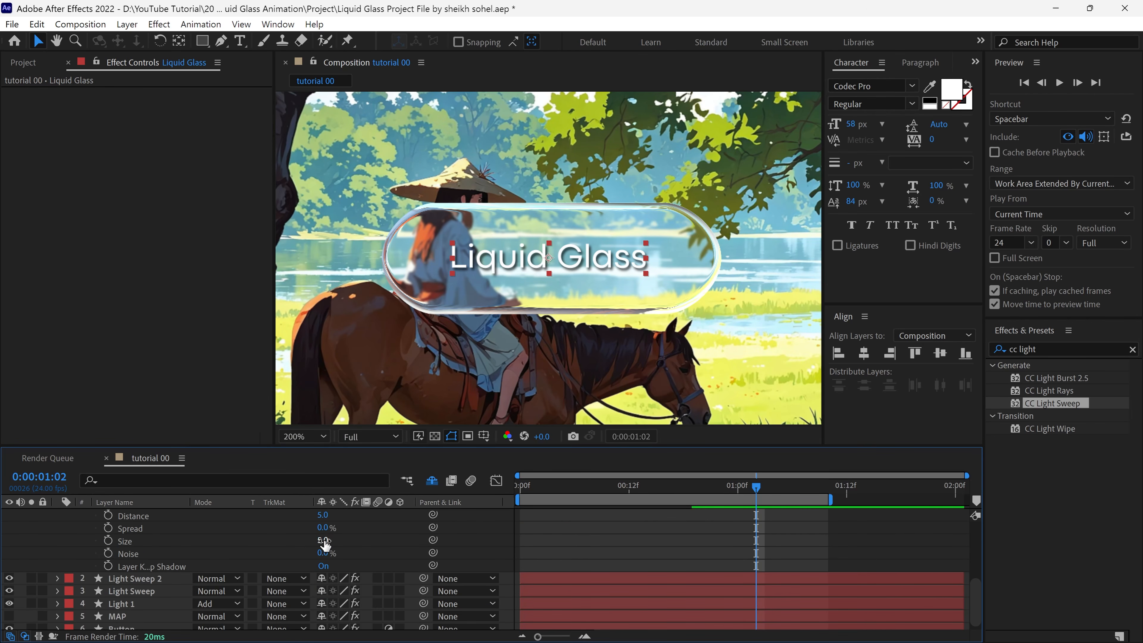
mouse_move(324, 540)
mouse_down()
mouse_move(337, 540)
mouse_move(327, 540)
mouse_up()
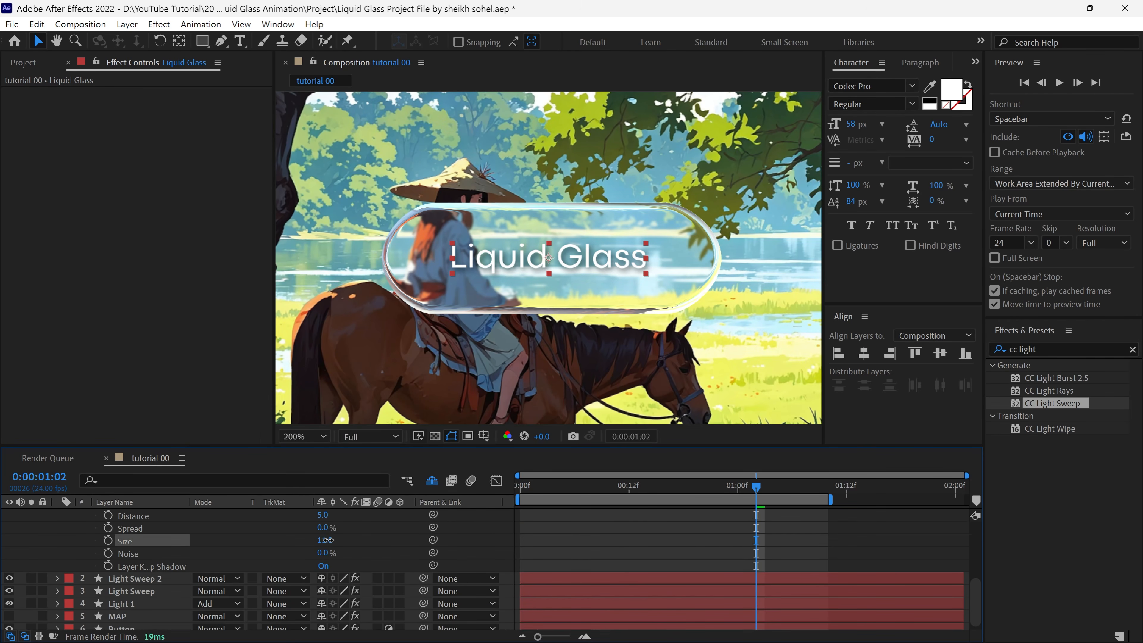
scroll(241, 567, up, 4)
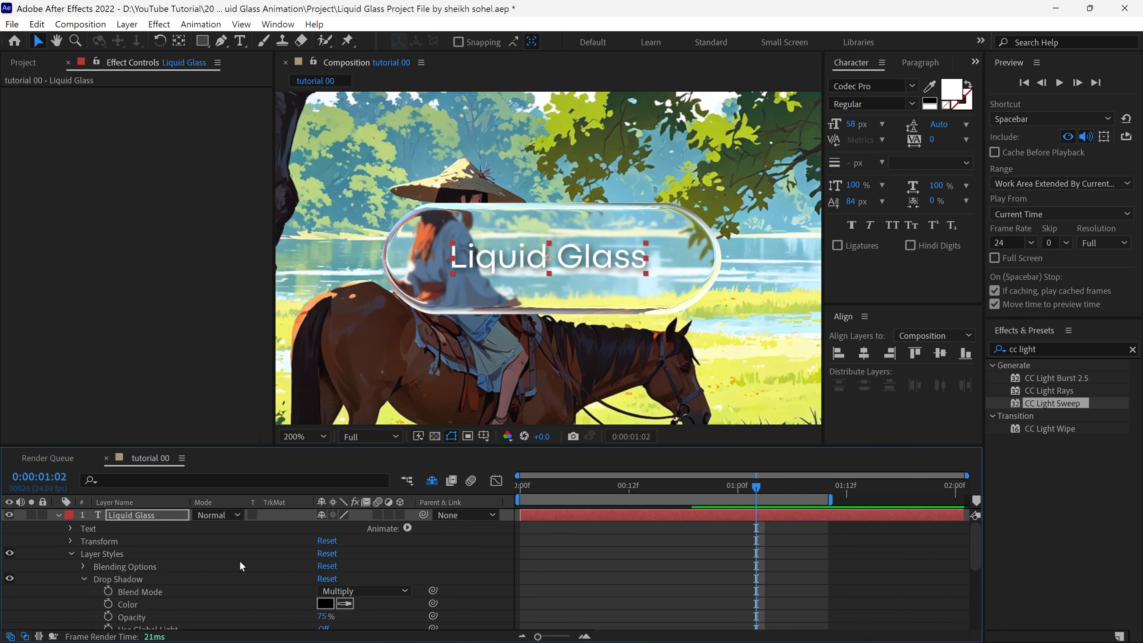
click(59, 515)
Step: Parent the Liquid Glass text layer to the Button layer and play back the animation from the first frame
drag(424, 515, 126, 585)
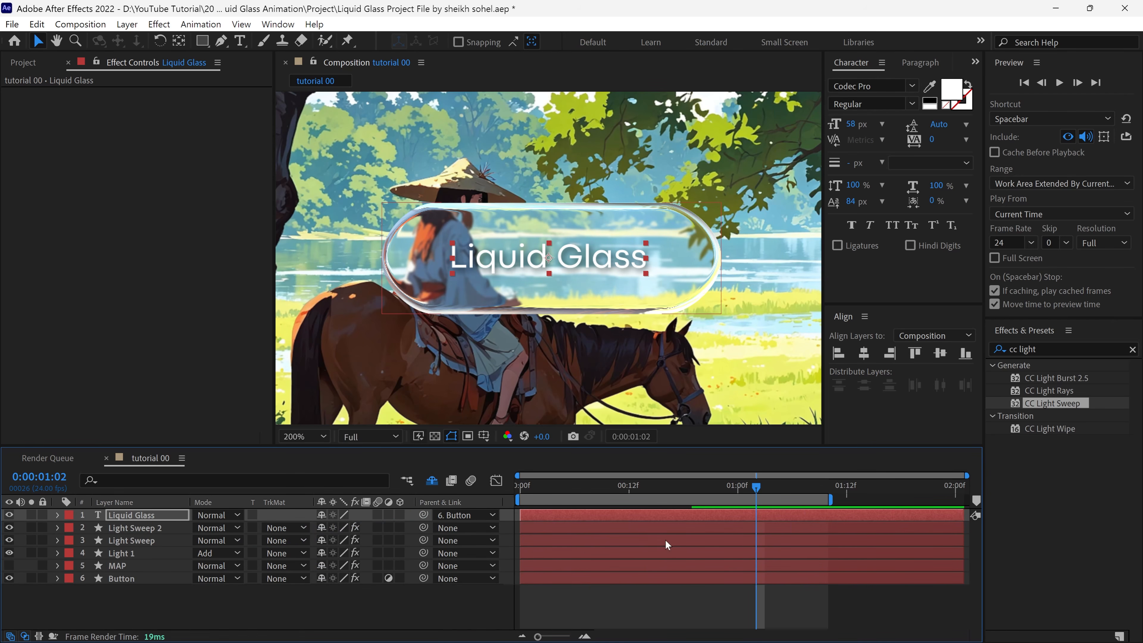
drag(666, 488, 518, 500)
key(space)
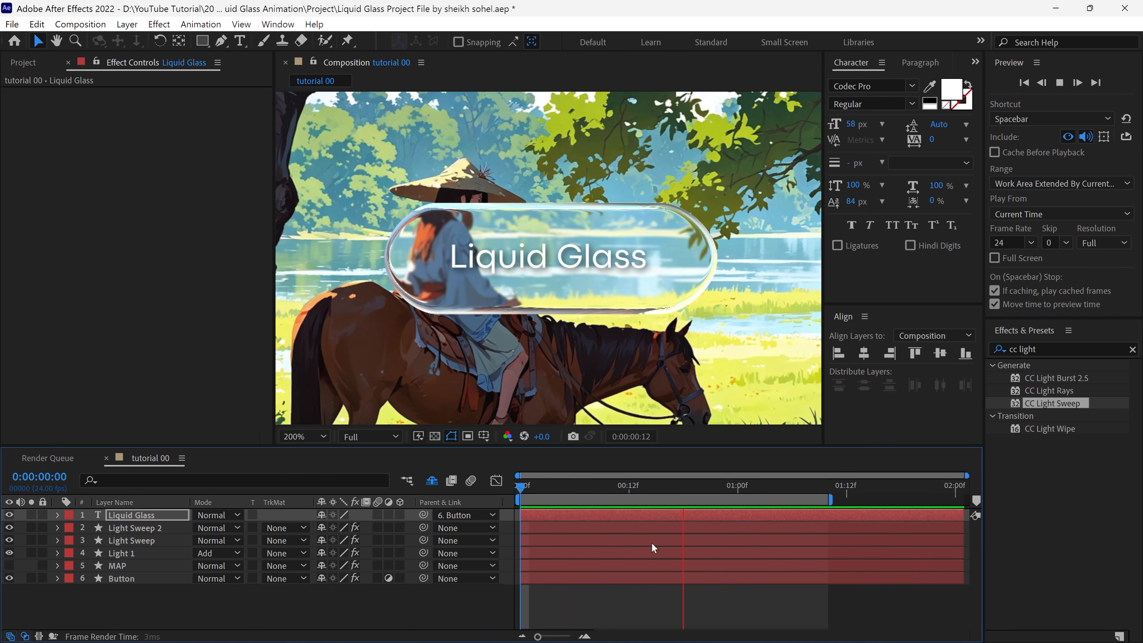
key(space)
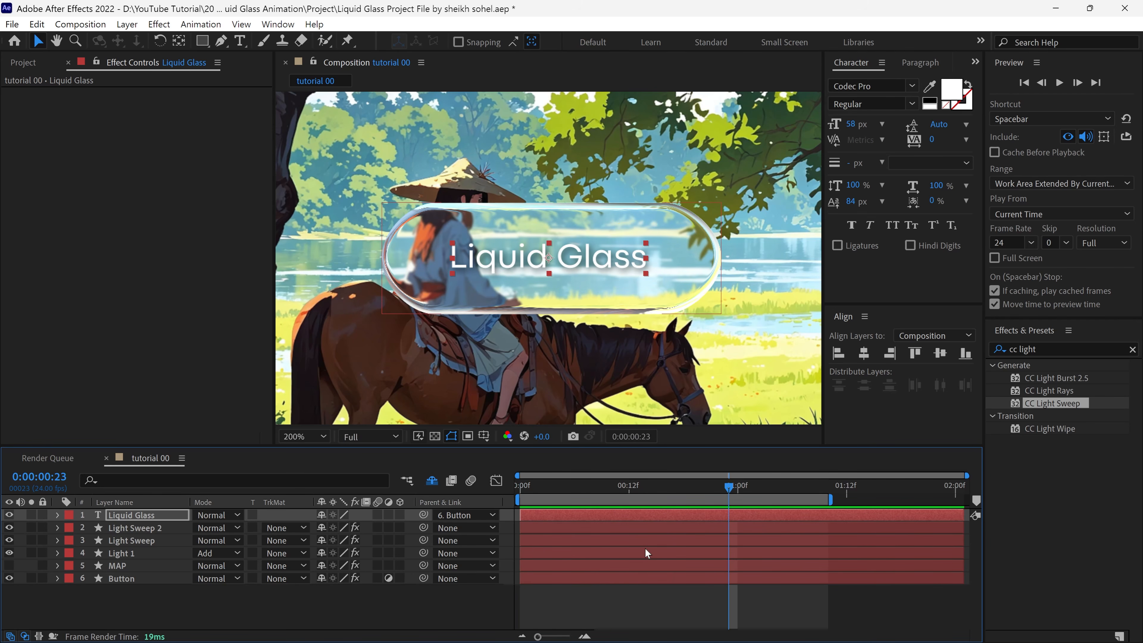
Step: Keyframe the text layer's scale at frame 7, and set its horizontal scale to 32% at frame 4 so it fits the small button
drag(728, 492, 584, 508)
key(s)
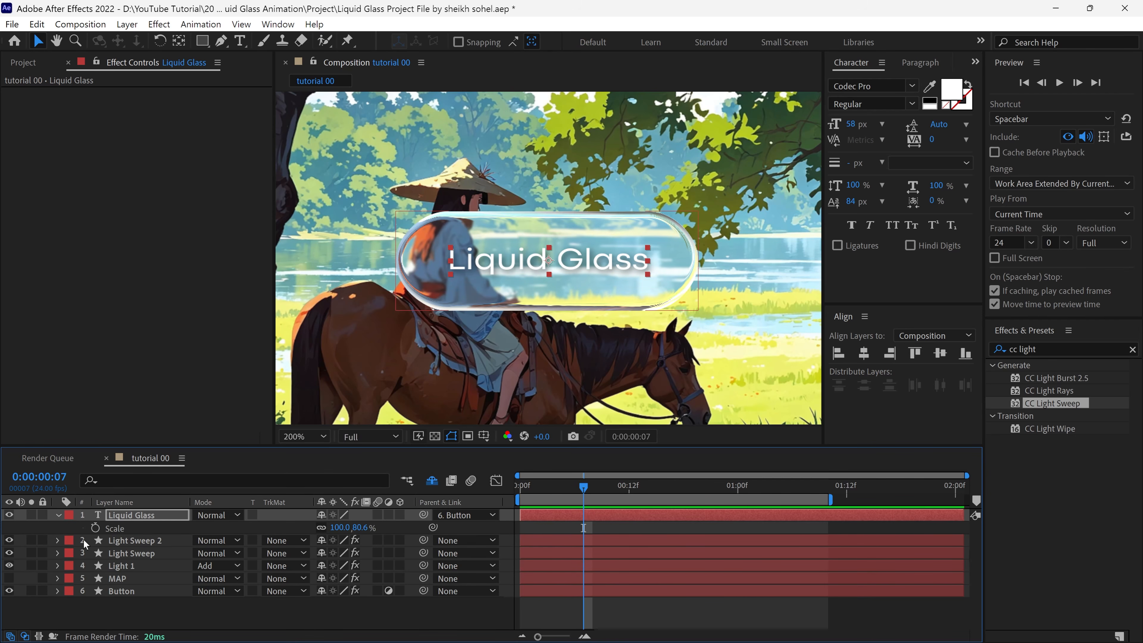
click(95, 528)
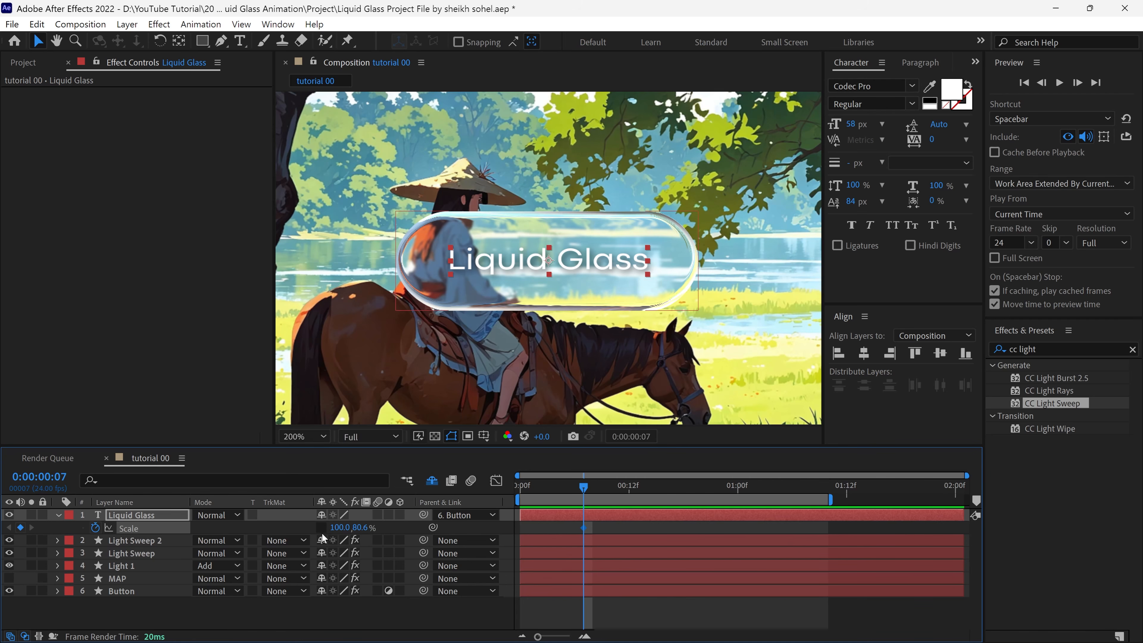
drag(583, 488, 559, 492)
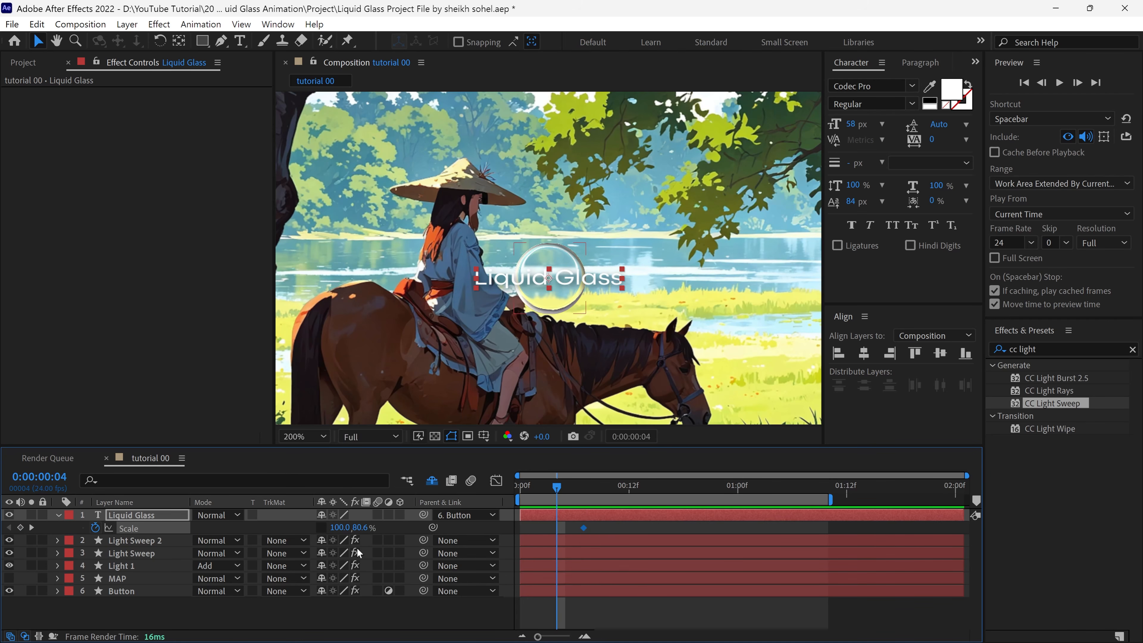
drag(341, 527, 297, 536)
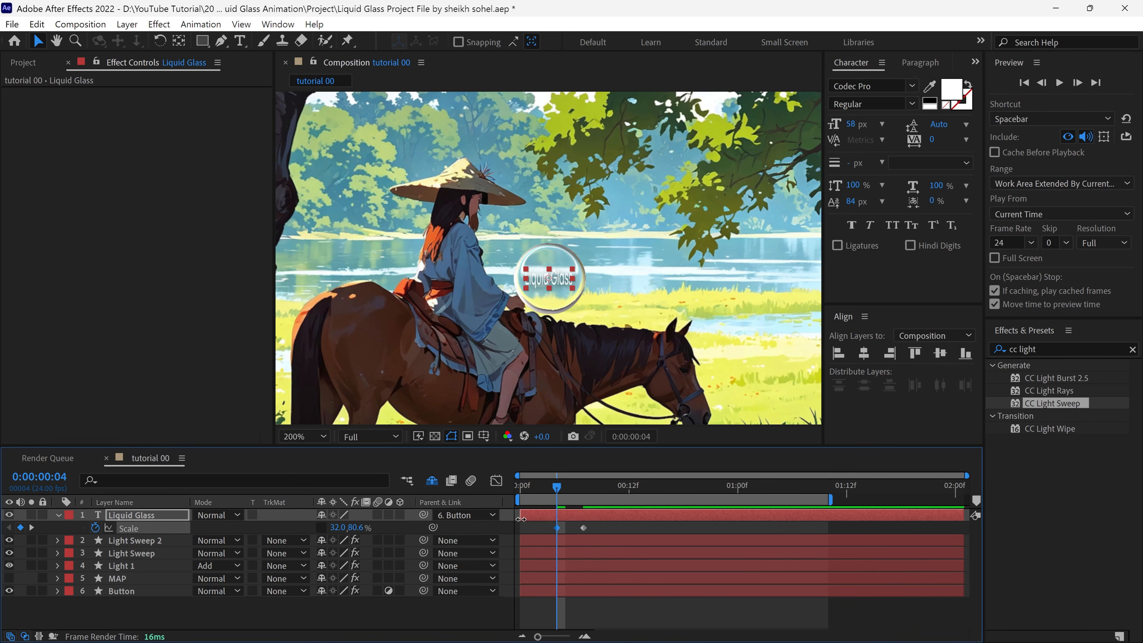
Step: Trim the start of the Liquid Glass text layer to frame 4 and preview the whole animation from the first frame
drag(521, 519, 557, 517)
key(Home)
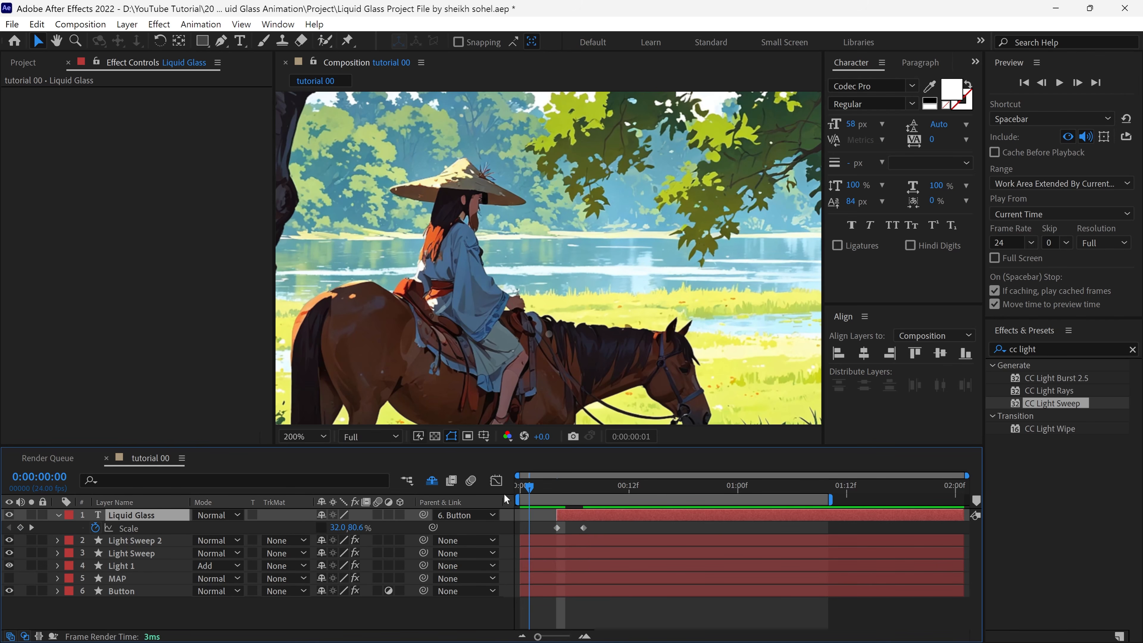
scroll(574, 343, down, 2)
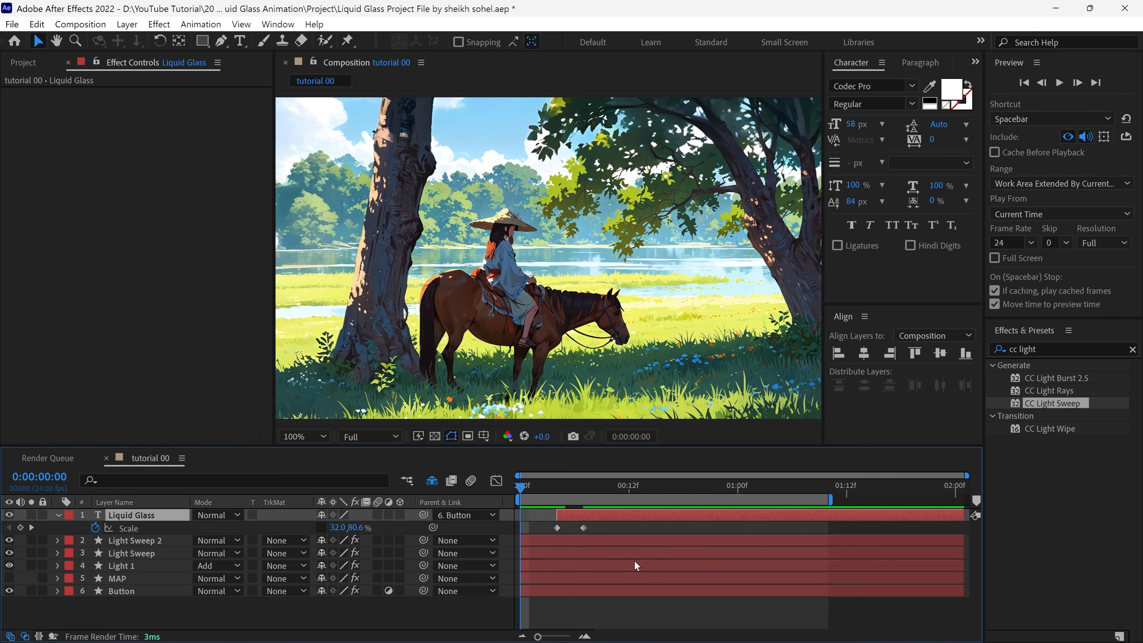
key(space)
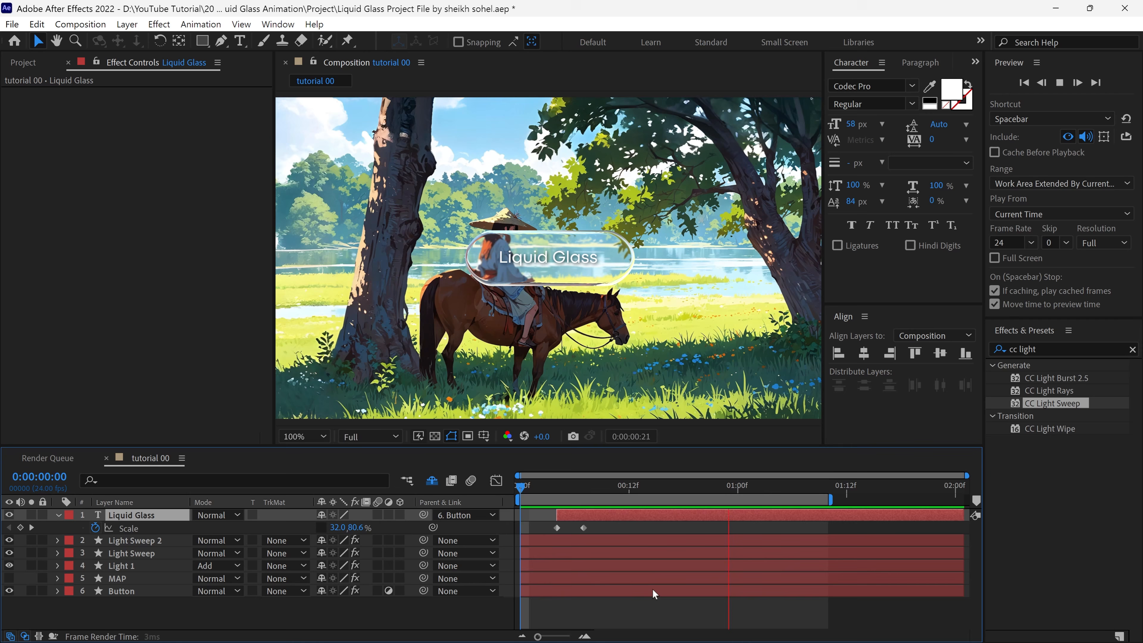
key(space)
mouse_move(662, 485)
mouse_down()
mouse_move(507, 492)
mouse_move(660, 498)
mouse_up()
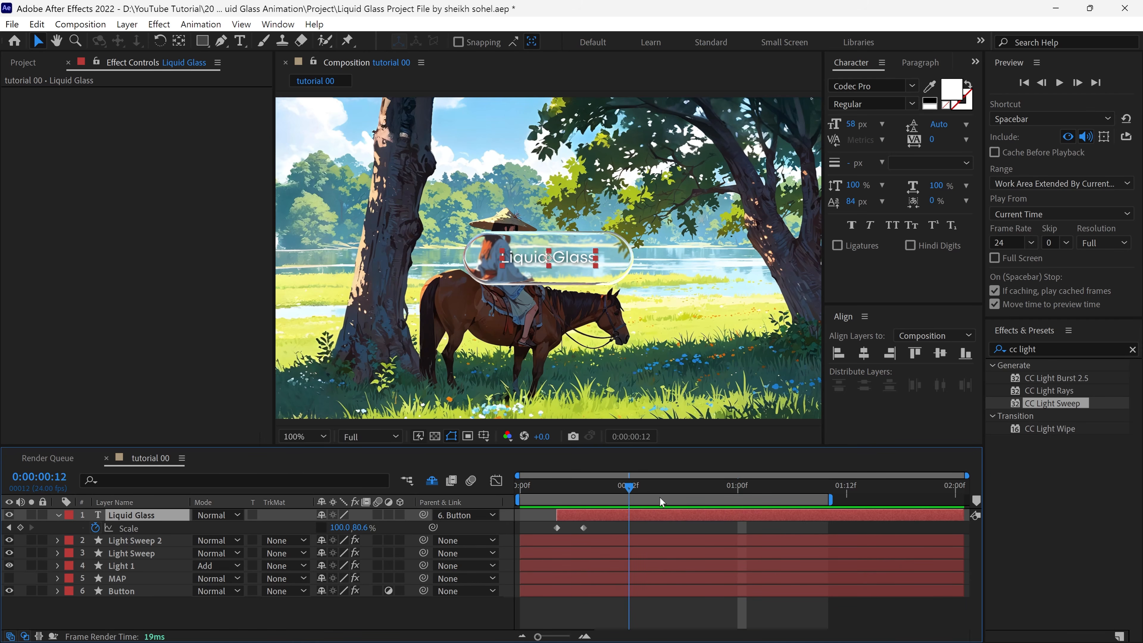